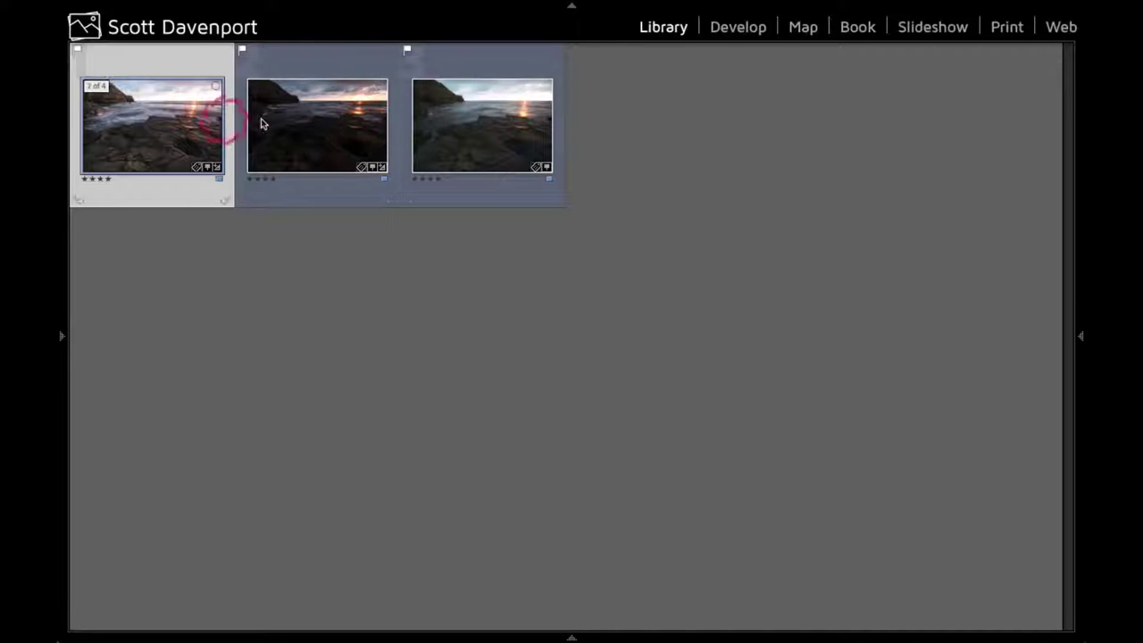
left_click(371, 313)
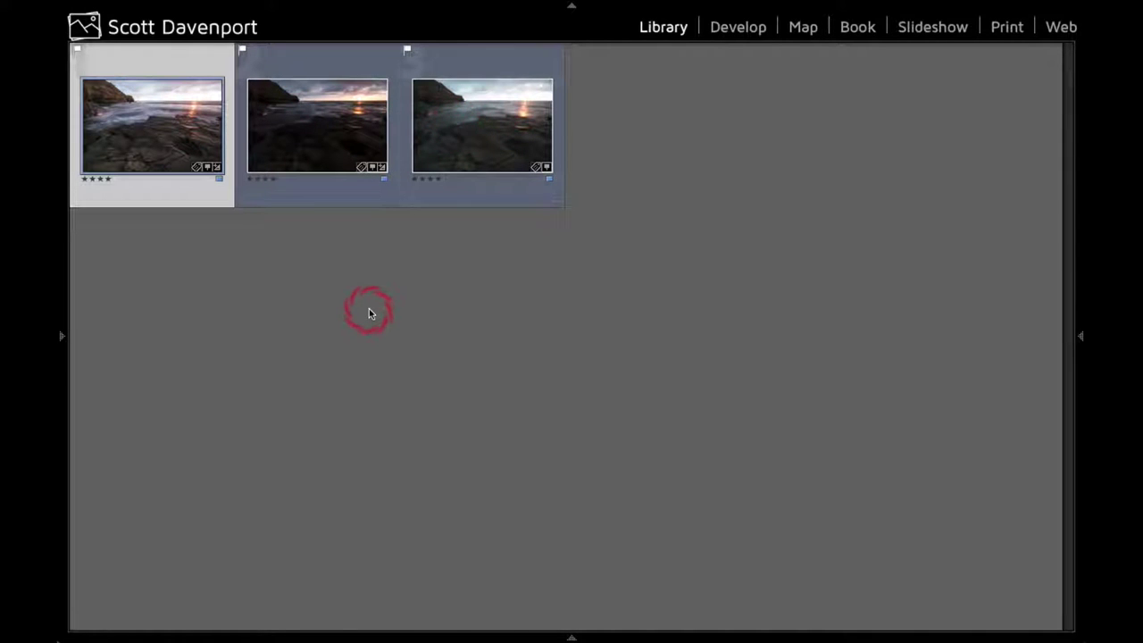
key("e")
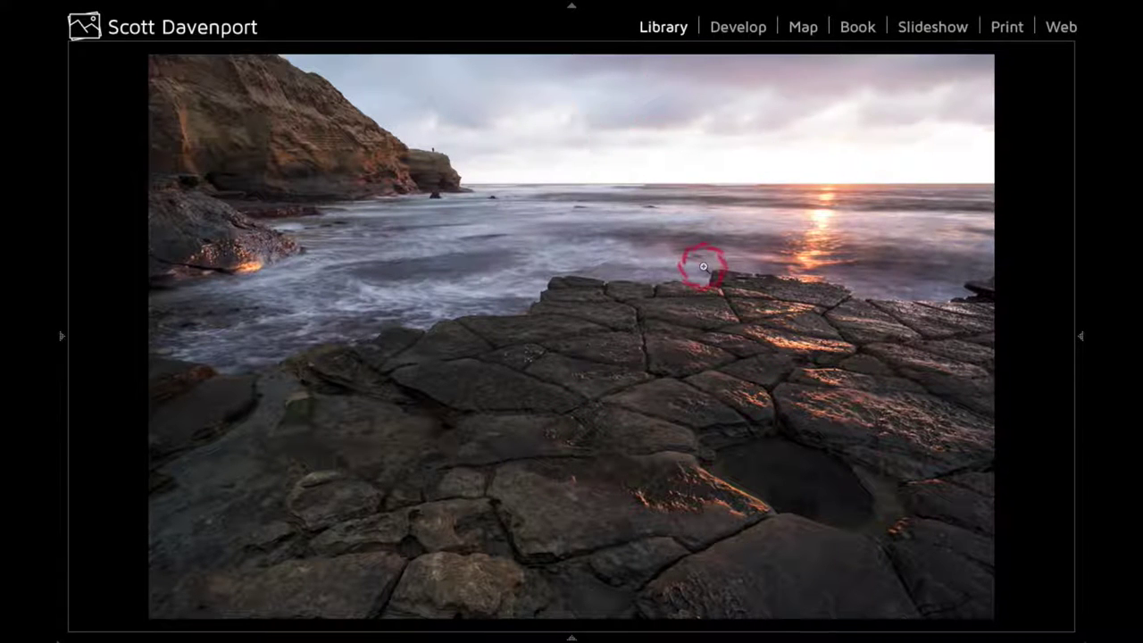
key("Right")
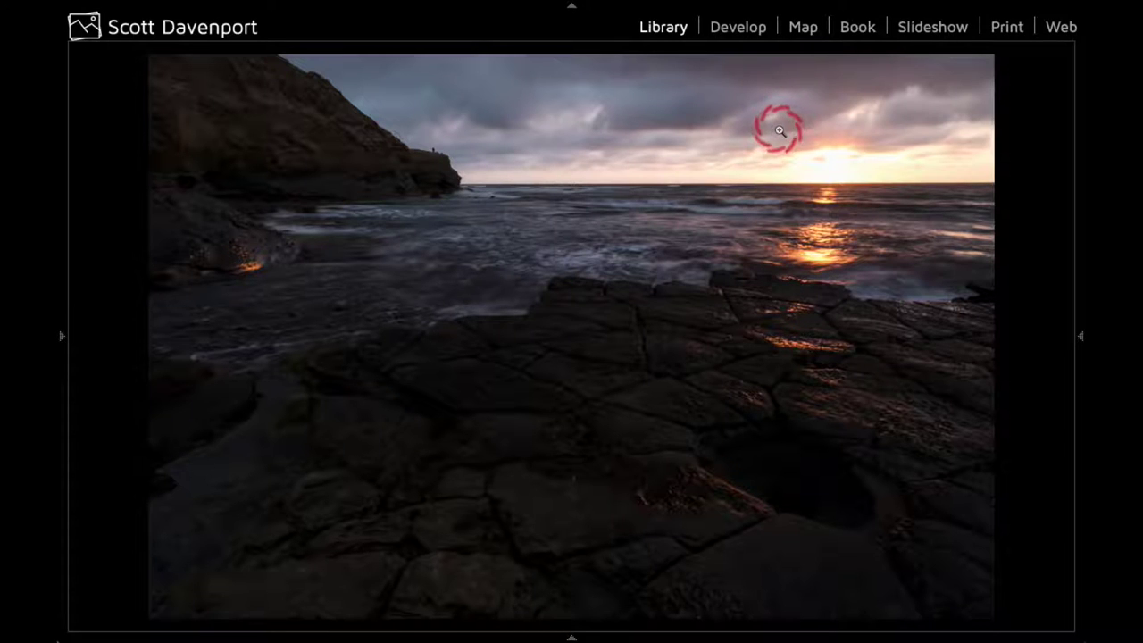
key("Right")
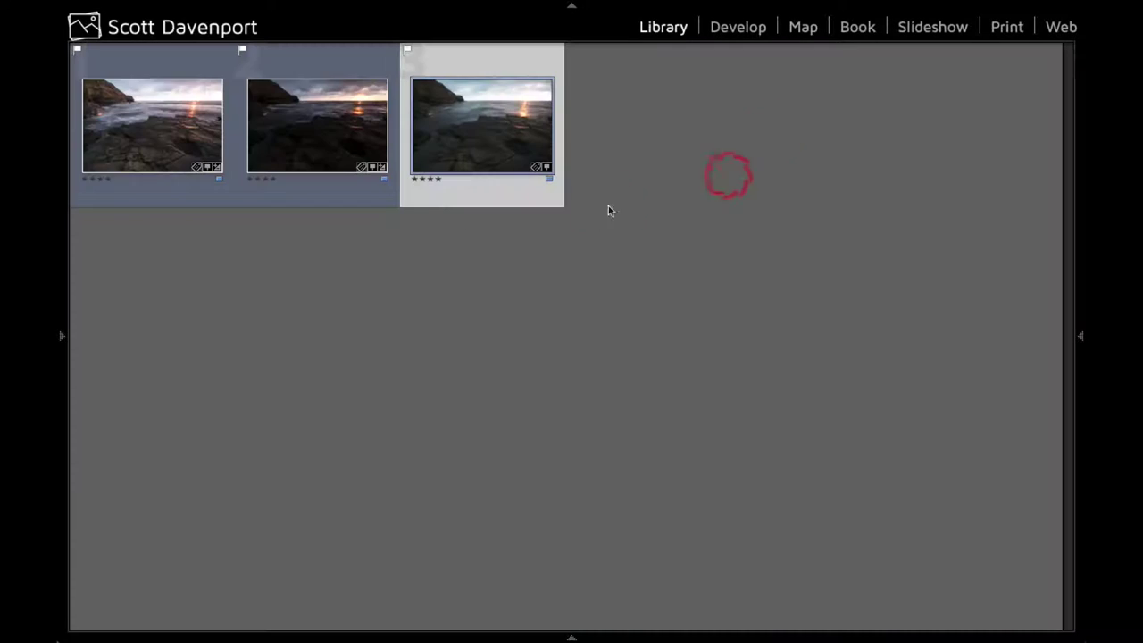
left_click(329, 162)
left_click(160, 140)
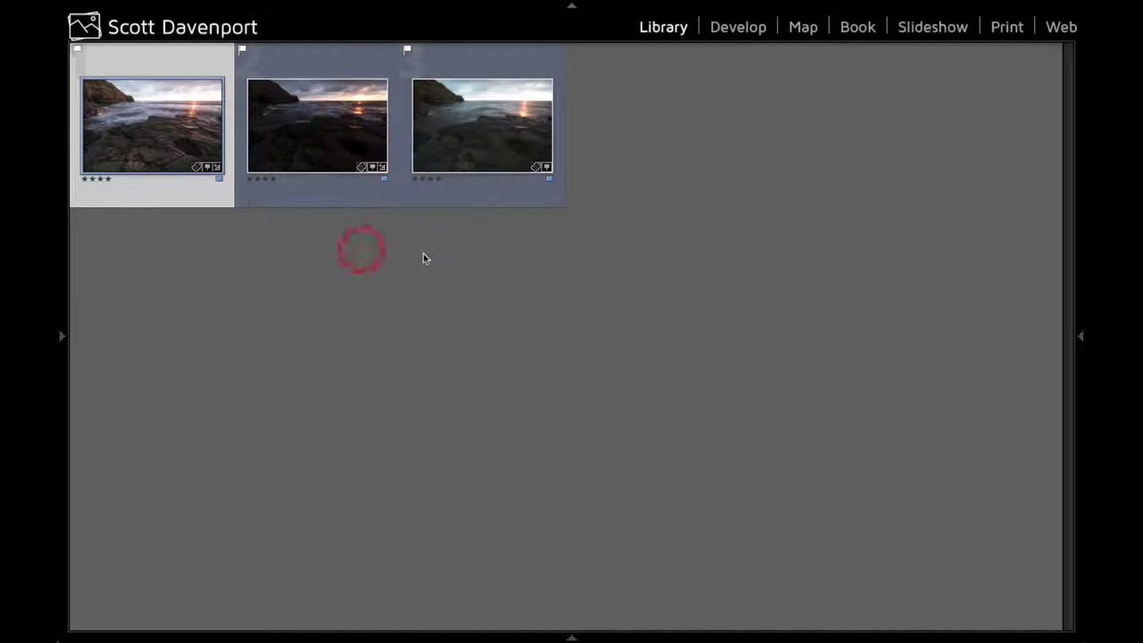
left_click(744, 25)
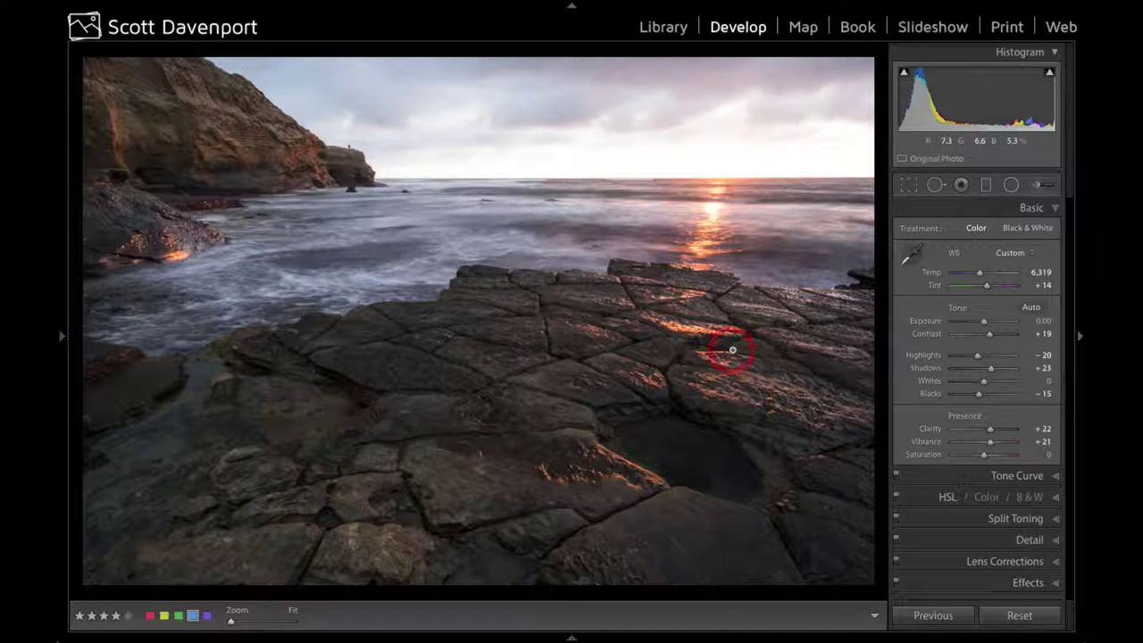
Compare Before/After on the sunset exposure and Alt-drag Blacks to preview shadow clipping
key("backslash")
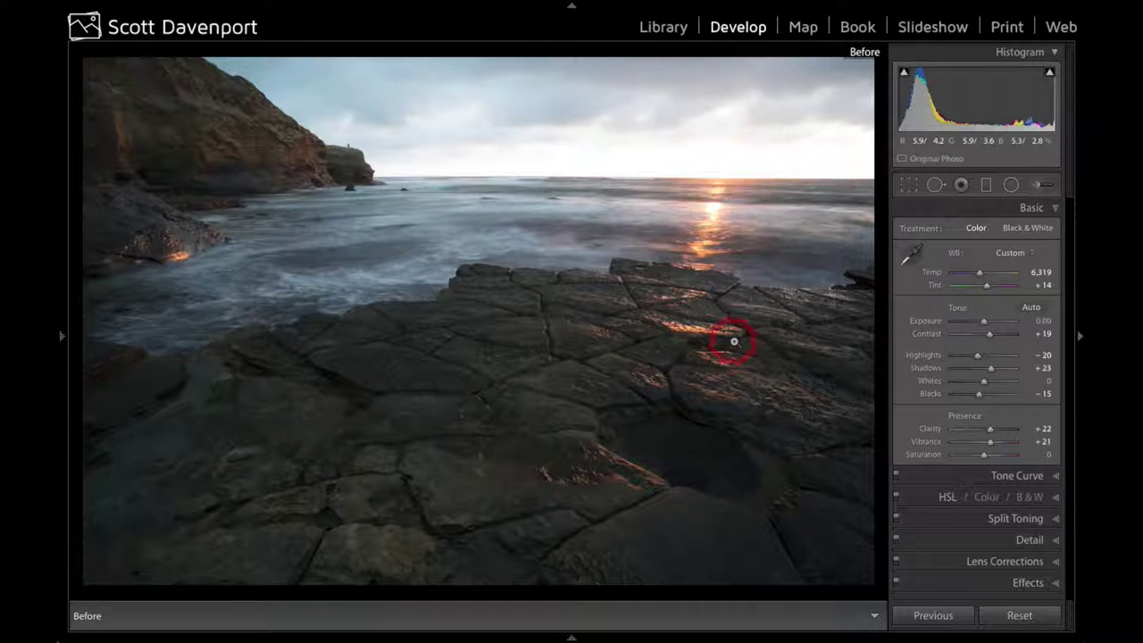
key("backslash")
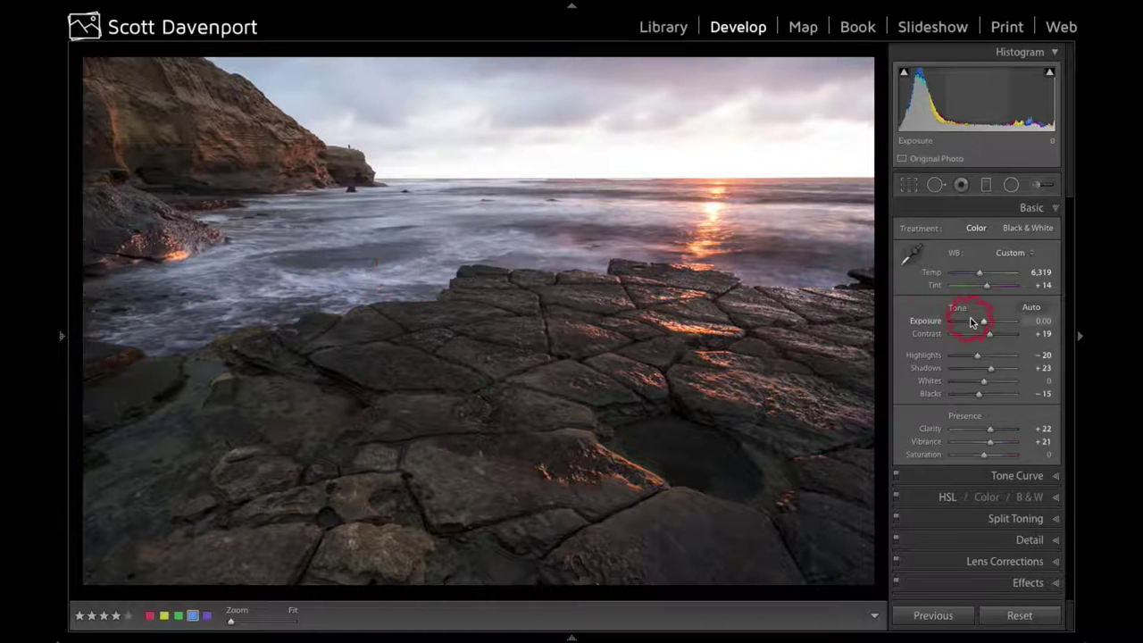
left_click_drag(973, 322, 986, 322)
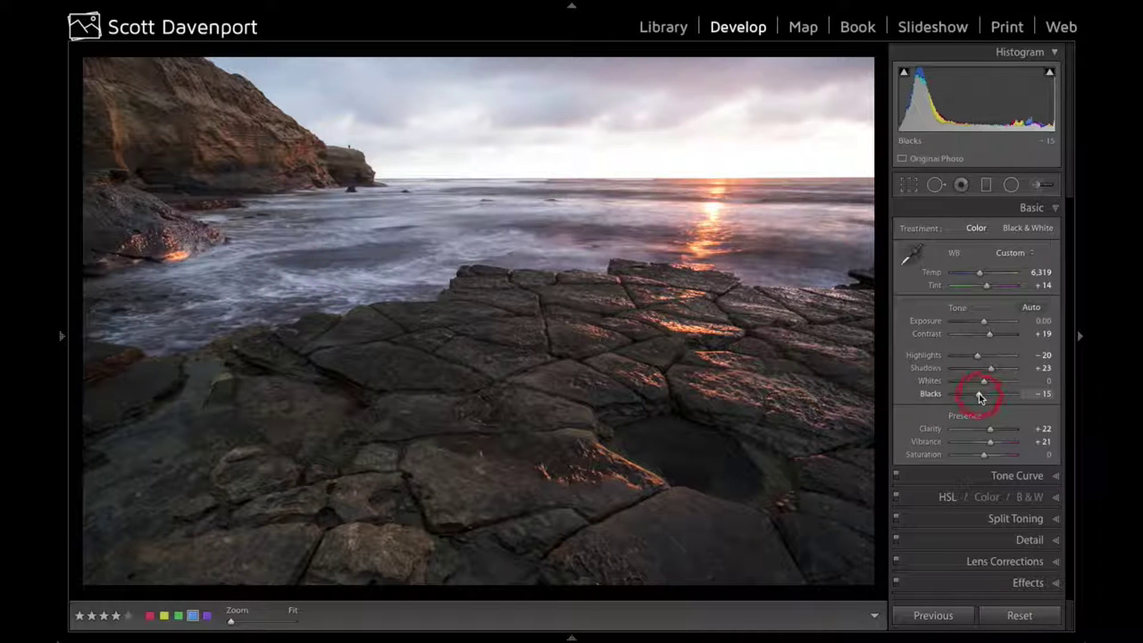
key("alt")
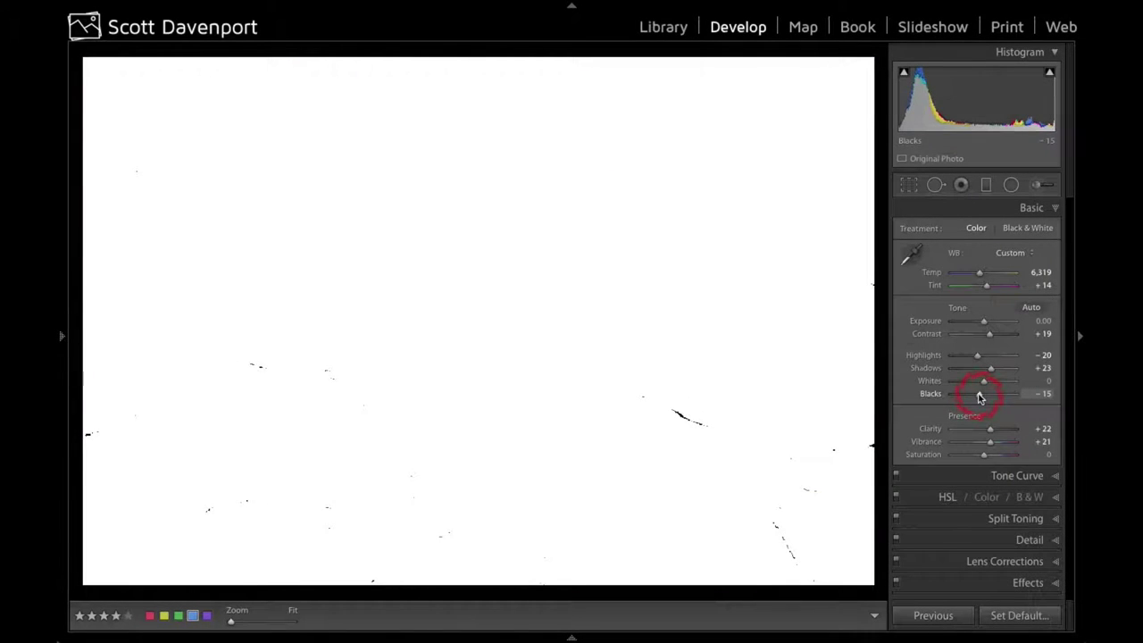
mouse_move(980, 397)
left_mouse_down()
mouse_move(959, 397)
mouse_move(979, 397)
left_mouse_up()
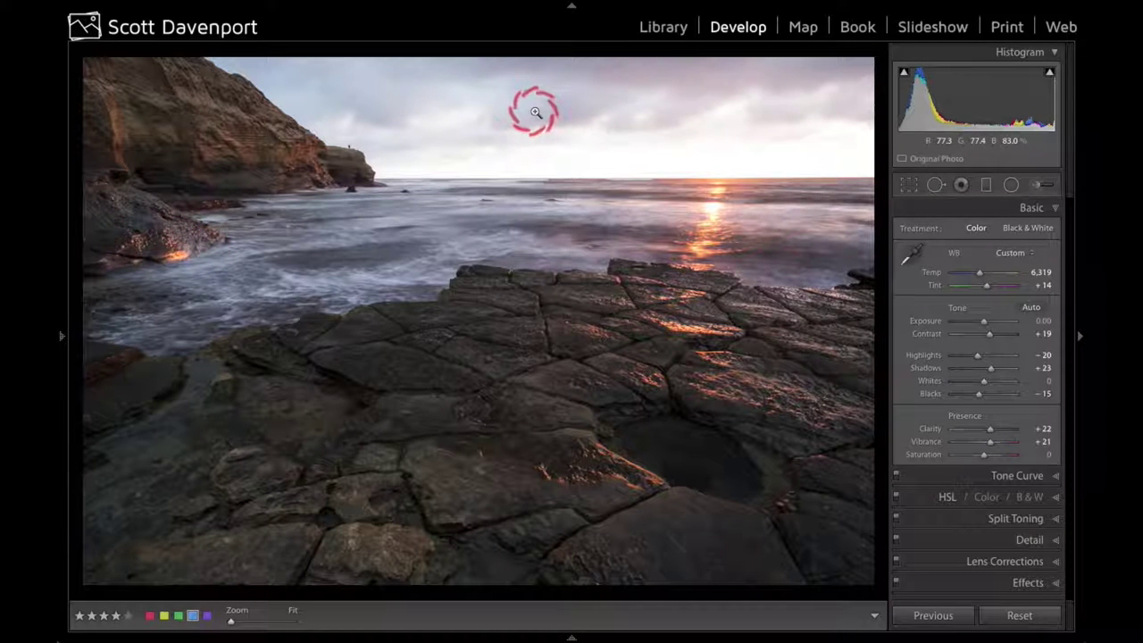
Switch to the darker exposure and open the File menu to edit in ON1 Photo 10
key("Right")
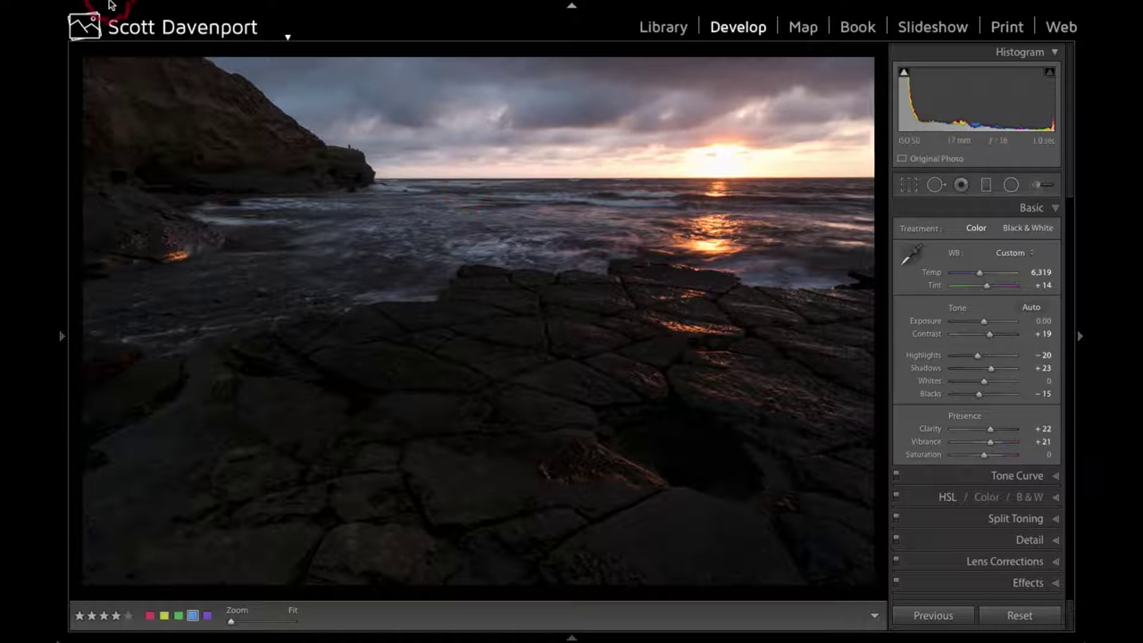
left_click(168, 8)
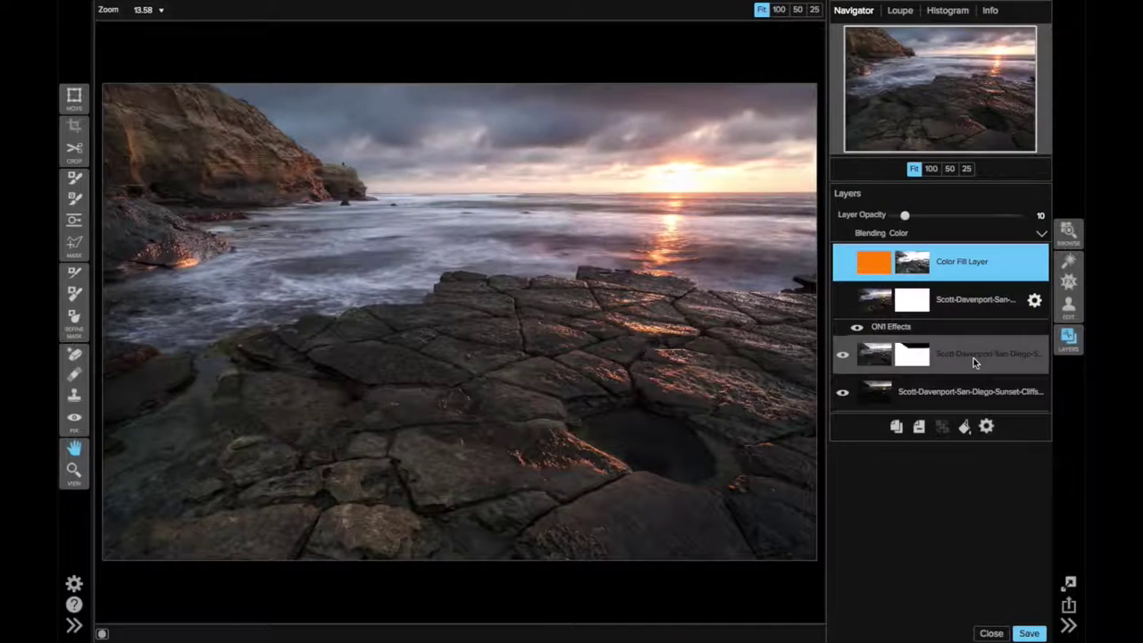
left_click(974, 358)
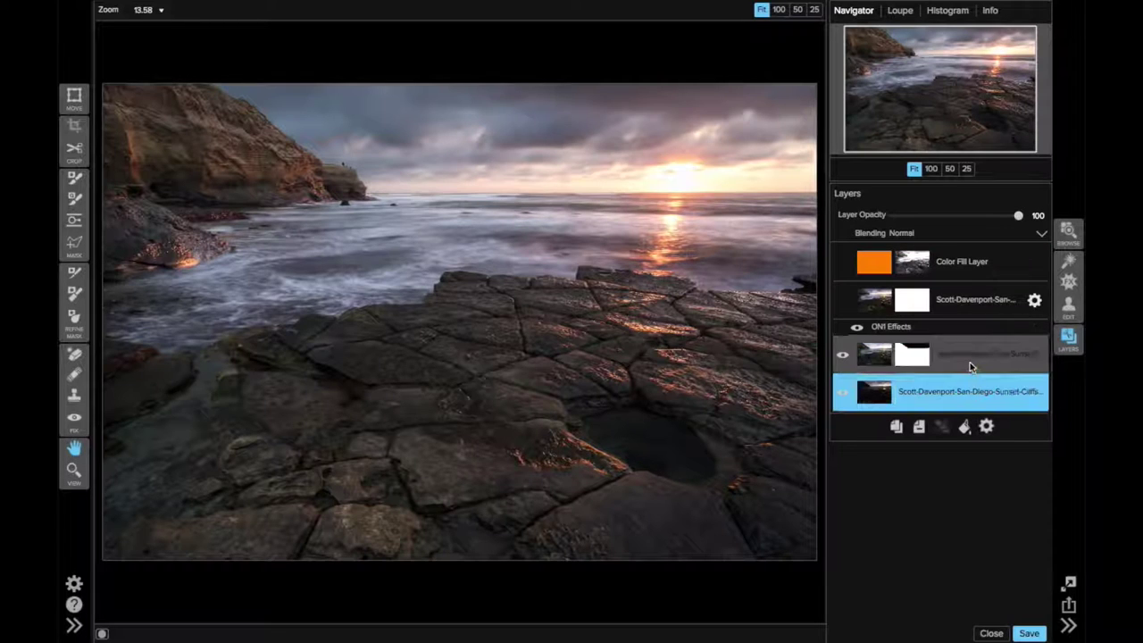
left_click_drag(970, 393, 970, 366)
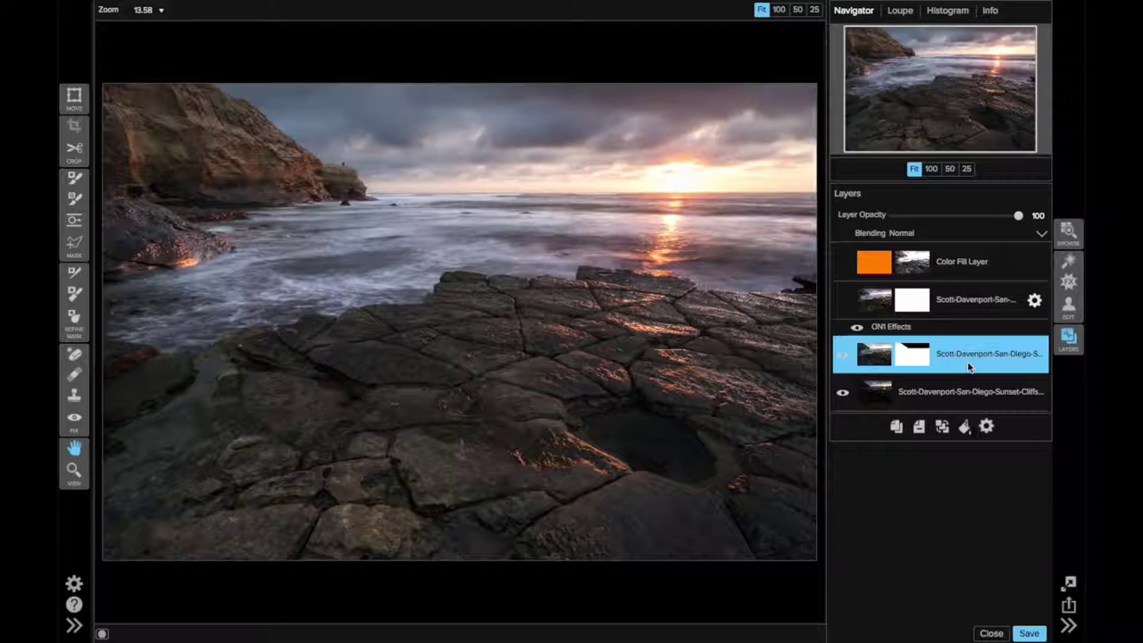
left_click(844, 359)
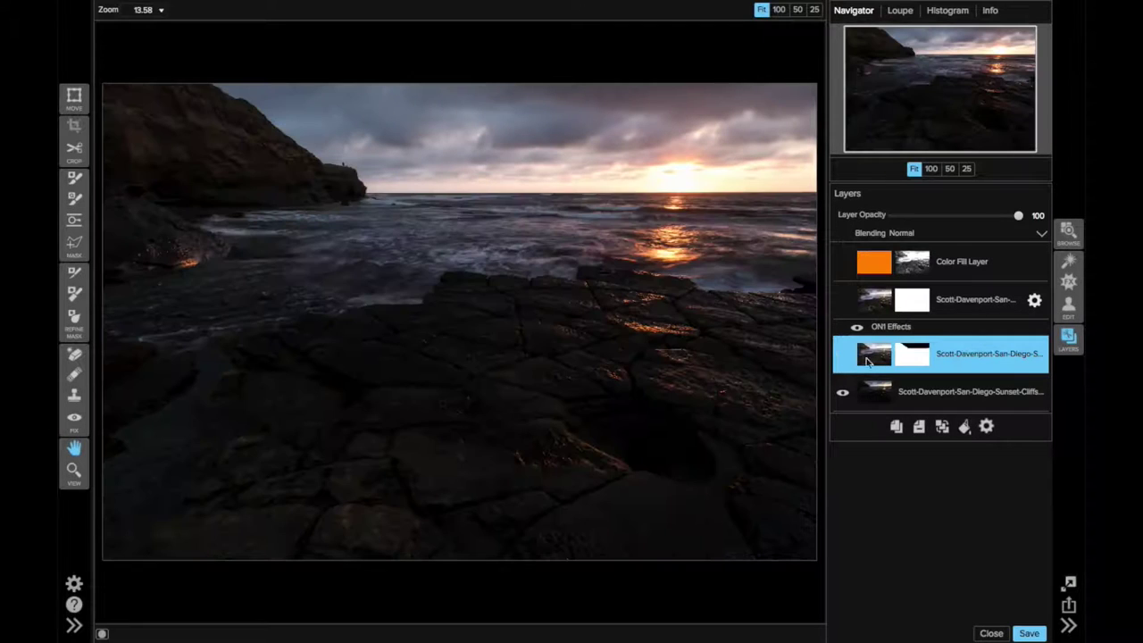
left_click(929, 398)
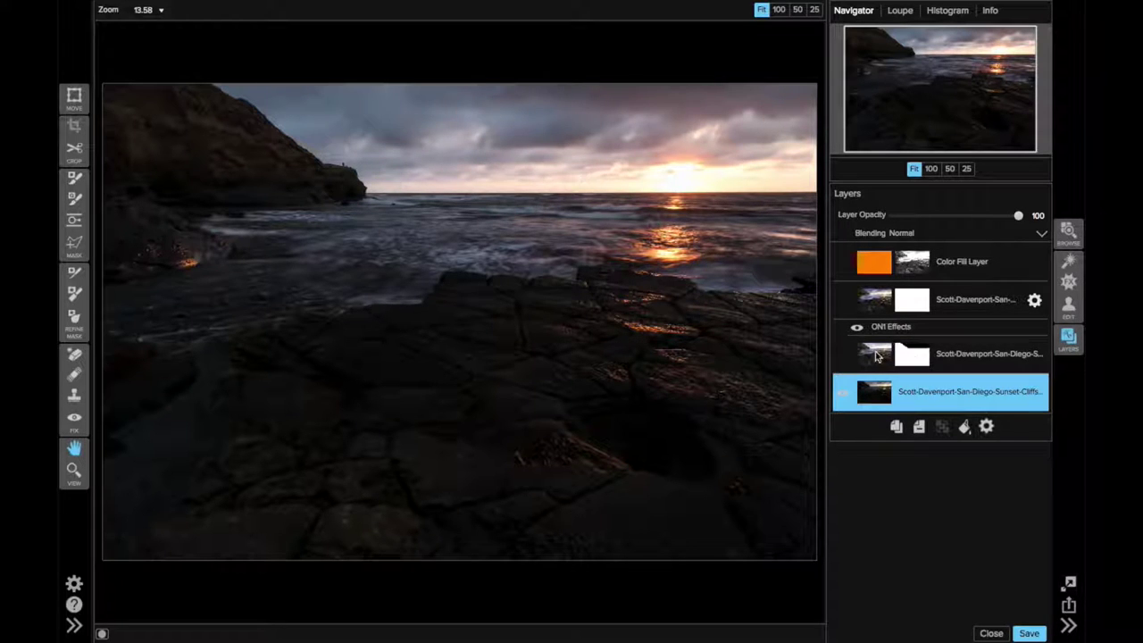
left_click(964, 355)
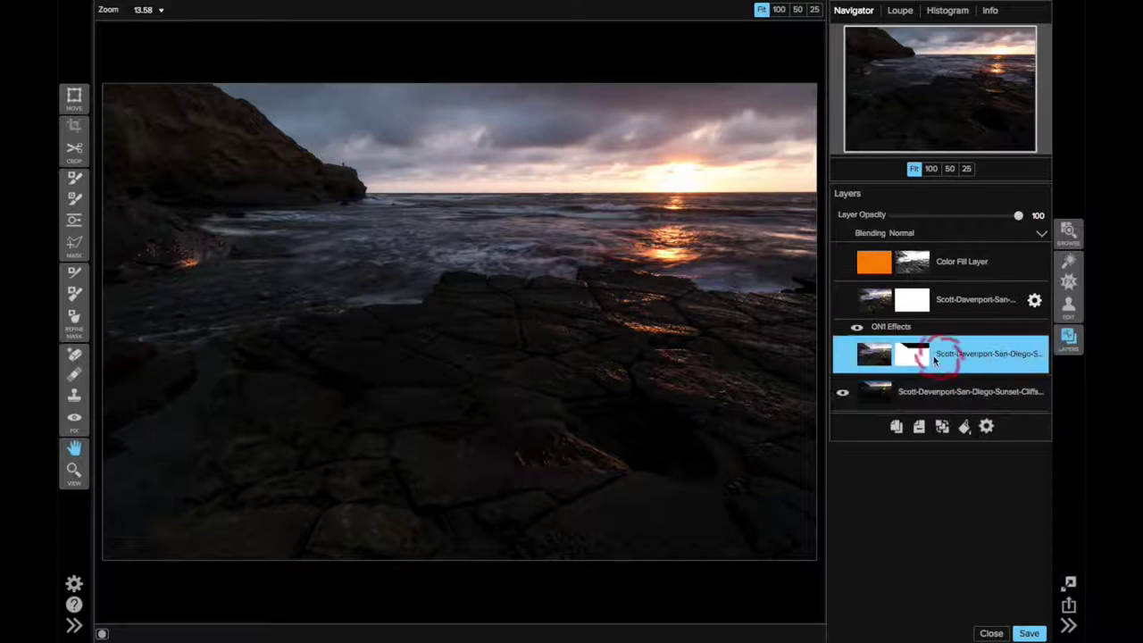
left_click(846, 357)
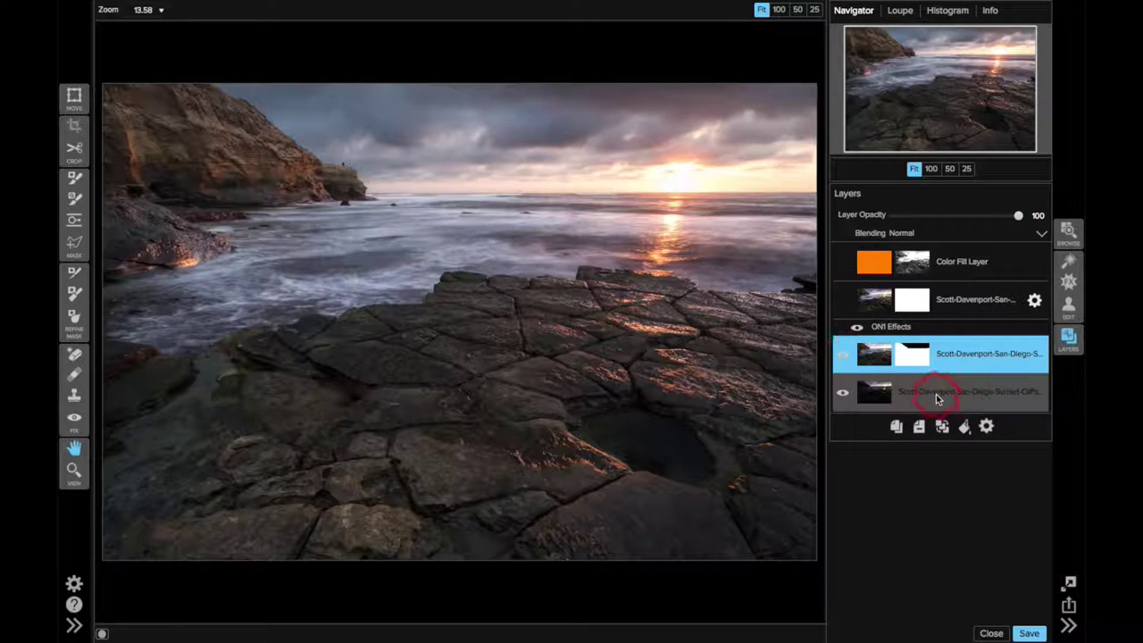
left_click_drag(947, 399, 958, 357)
left_click(916, 351)
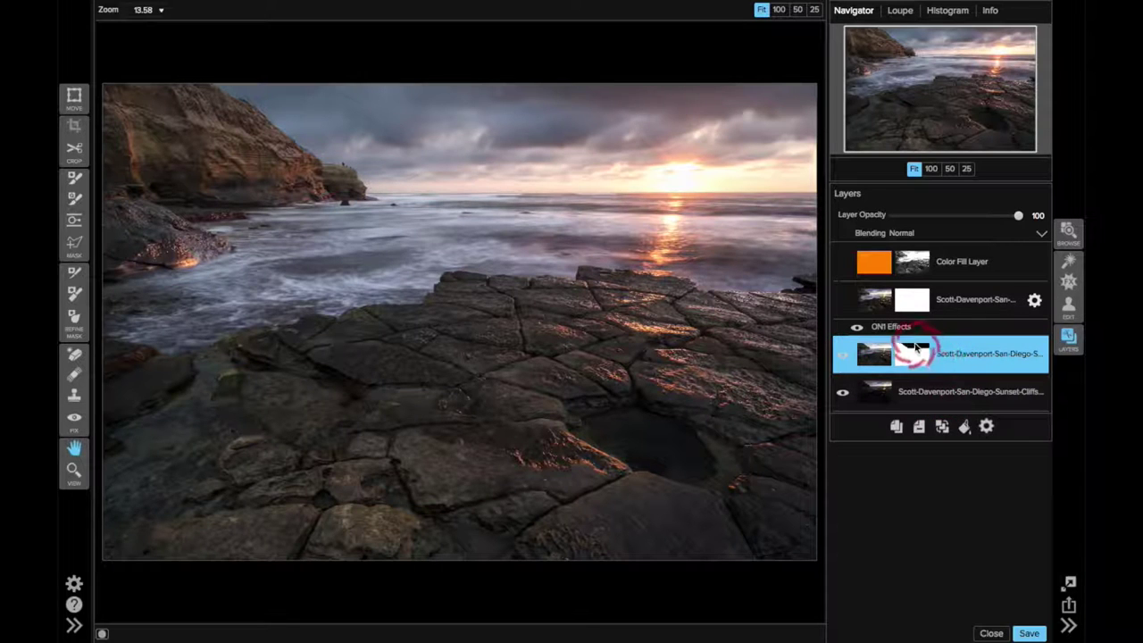
left_click(760, 333)
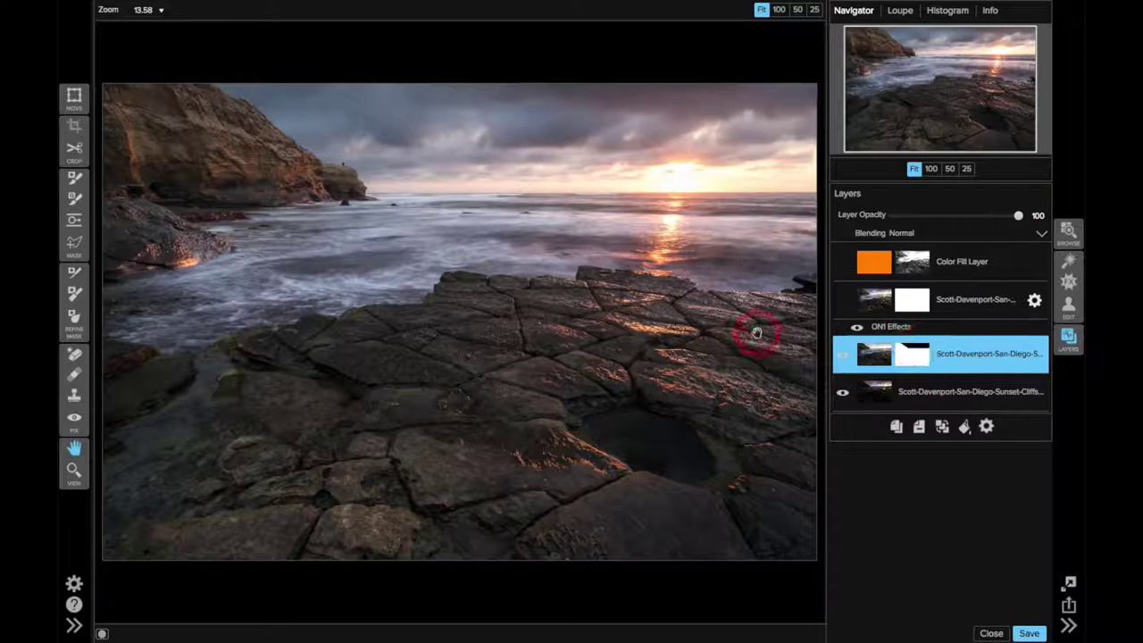
key("ctrl+m")
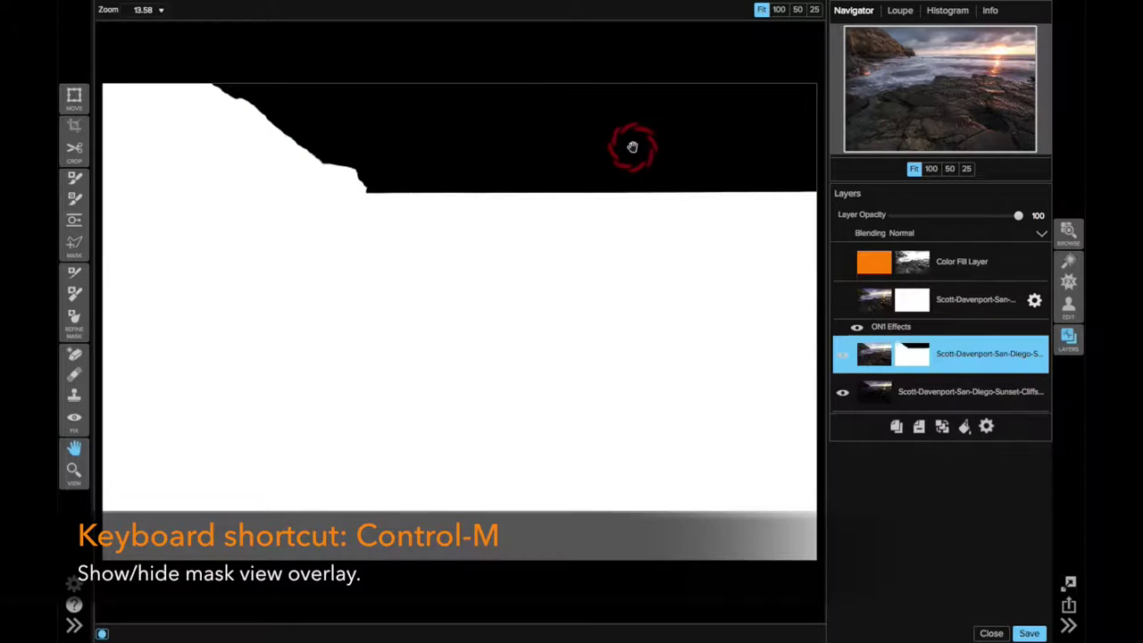
key("ctrl+m")
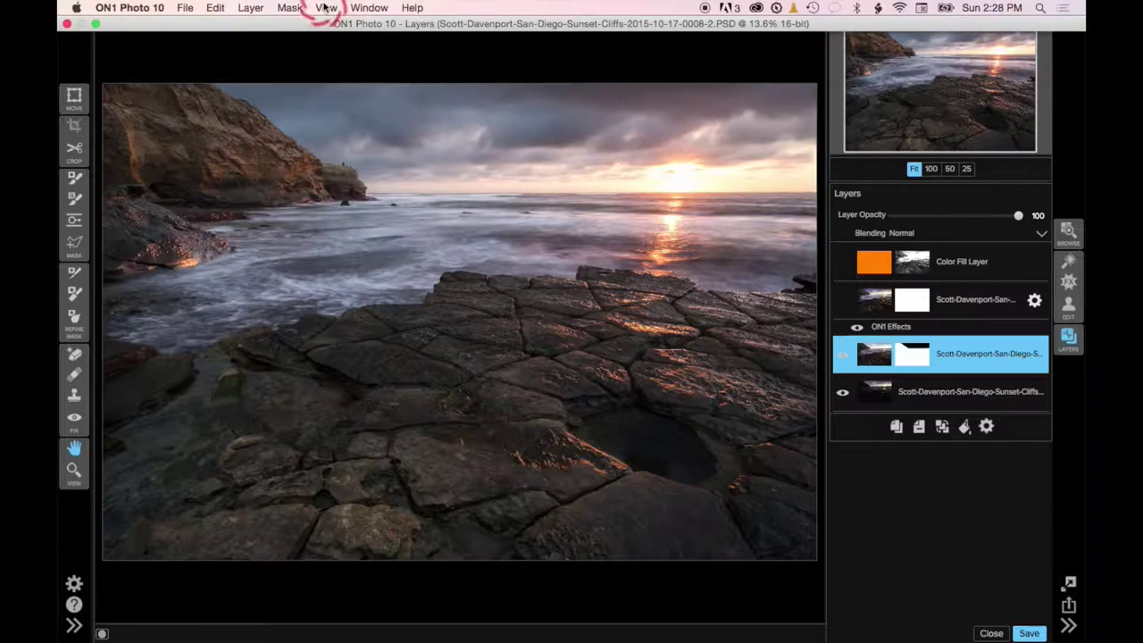
Set the mask view mode to Red Overlay and switch to painting on the mask
left_click(325, 8)
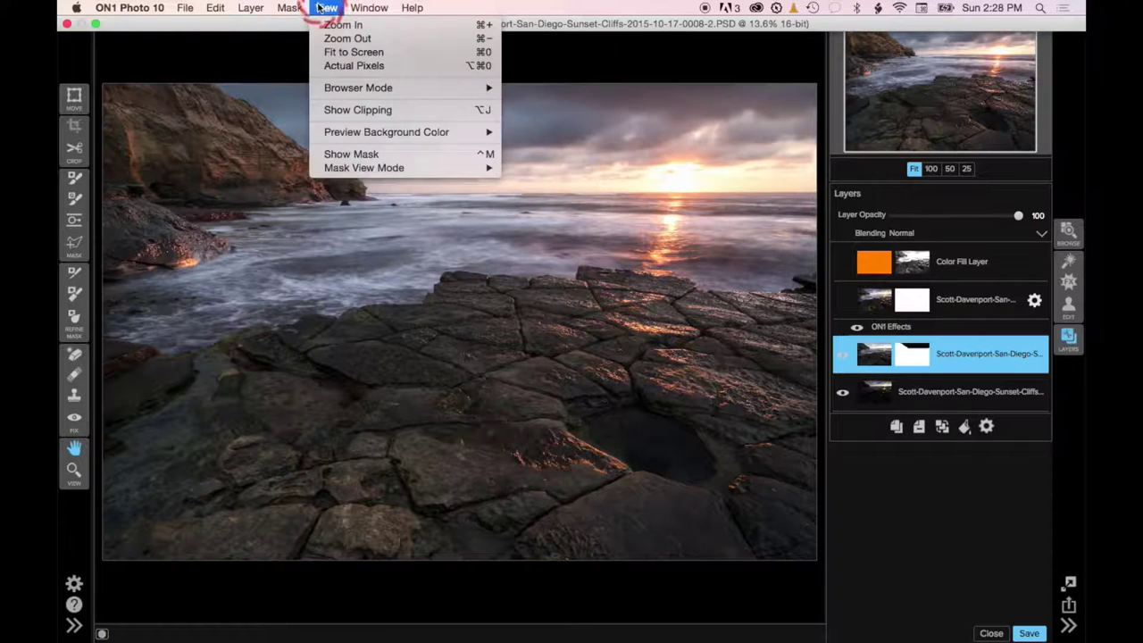
mouse_move(365, 168)
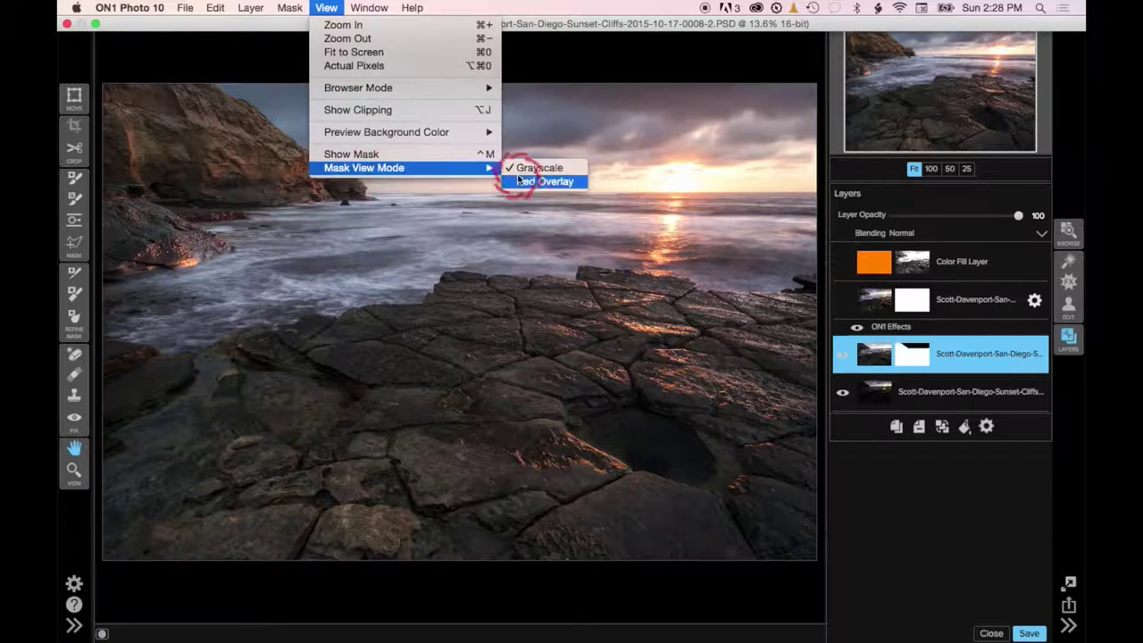
left_click(518, 179)
key("ctrl+m")
key("ctrl+m")
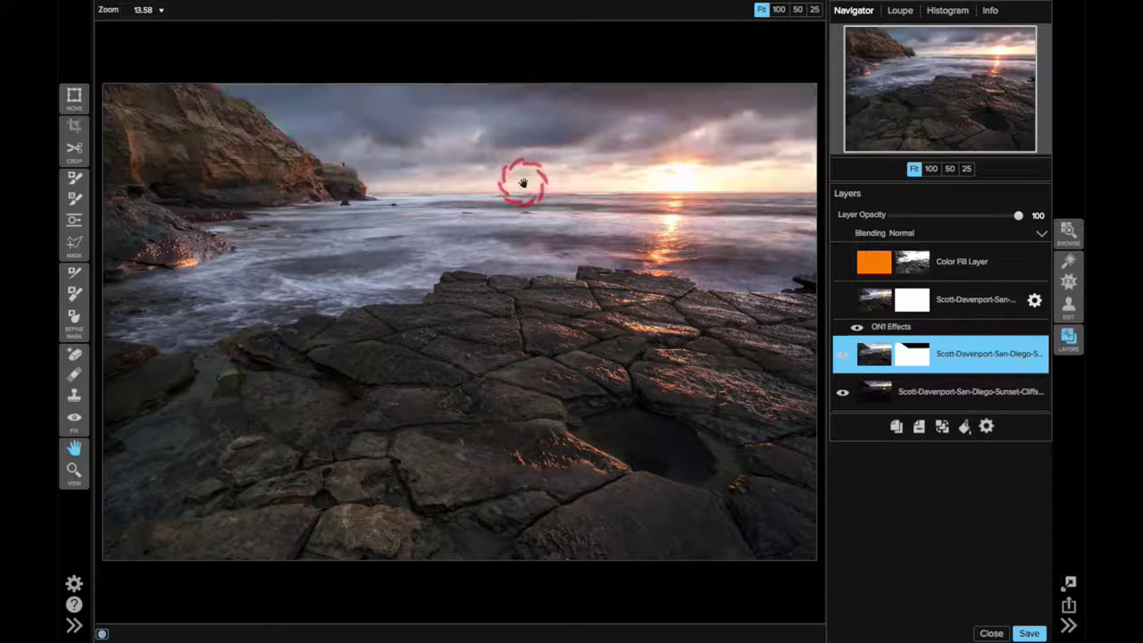
key("ctrl+m")
key("ctrl+m")
left_click(78, 150)
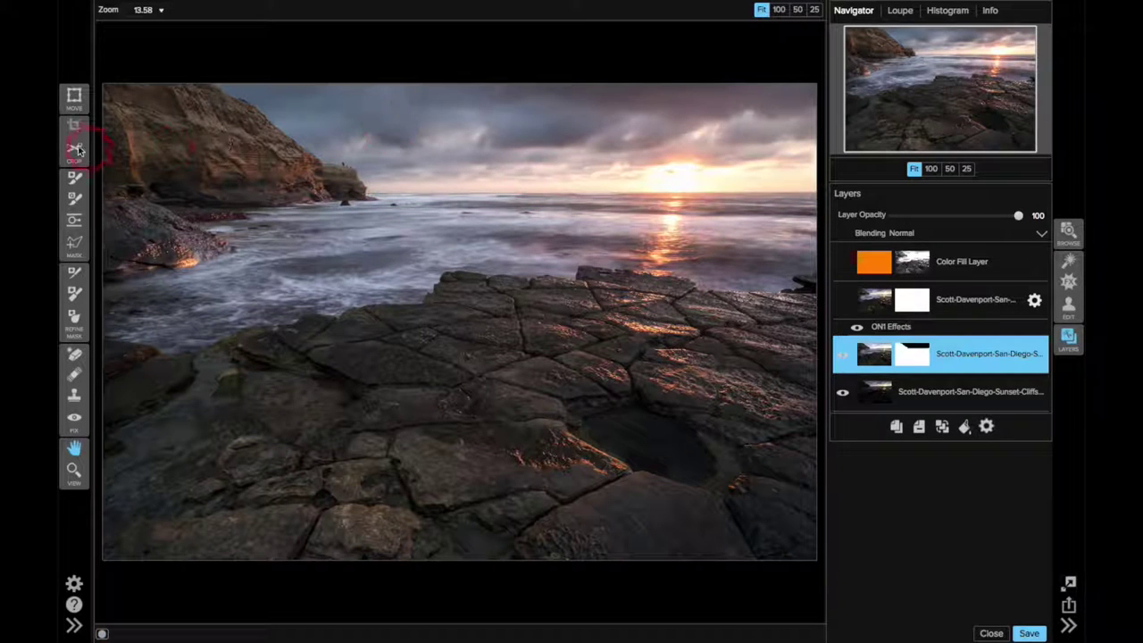
left_click(77, 201)
mouse_move(301, 109)
left_mouse_down()
mouse_move(492, 116)
mouse_move(716, 146)
left_mouse_up()
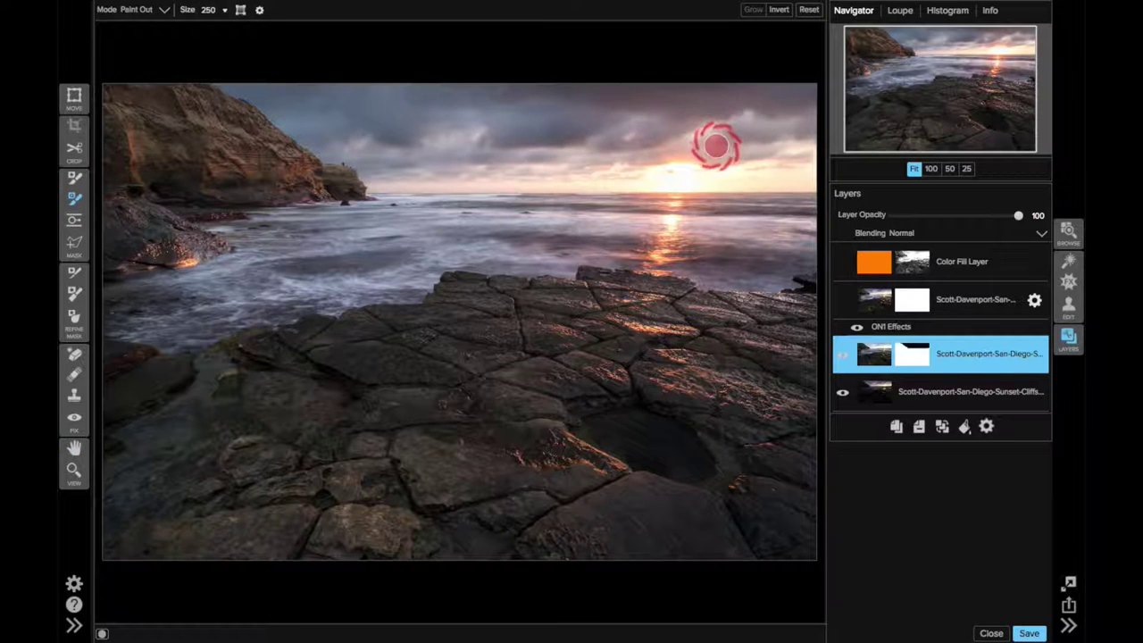
mouse_move(716, 146)
left_mouse_down()
mouse_move(262, 245)
mouse_move(78, 254)
left_mouse_up()
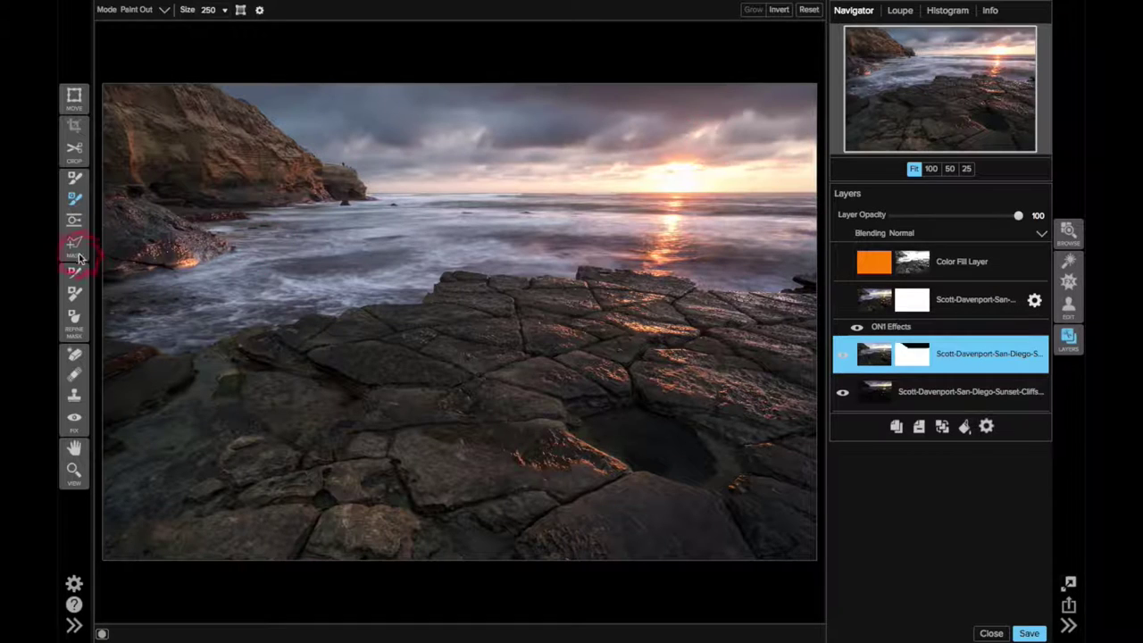
Refine the blend mask along the cliff edge and near the cliff base with the Refine Mask brush
left_click(74, 275)
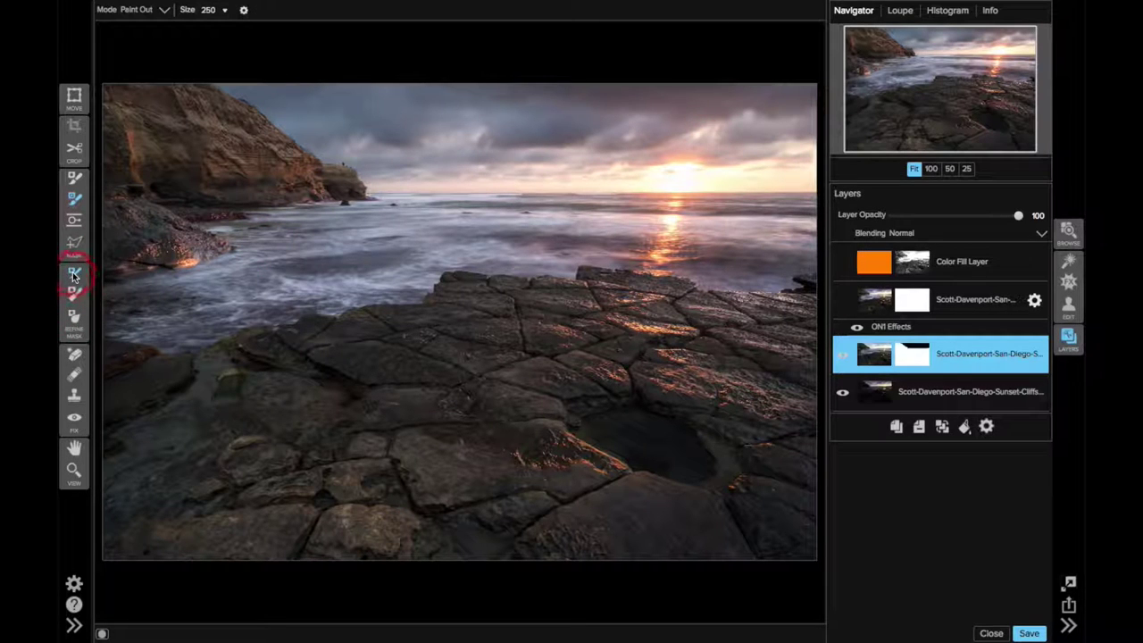
left_click(77, 269)
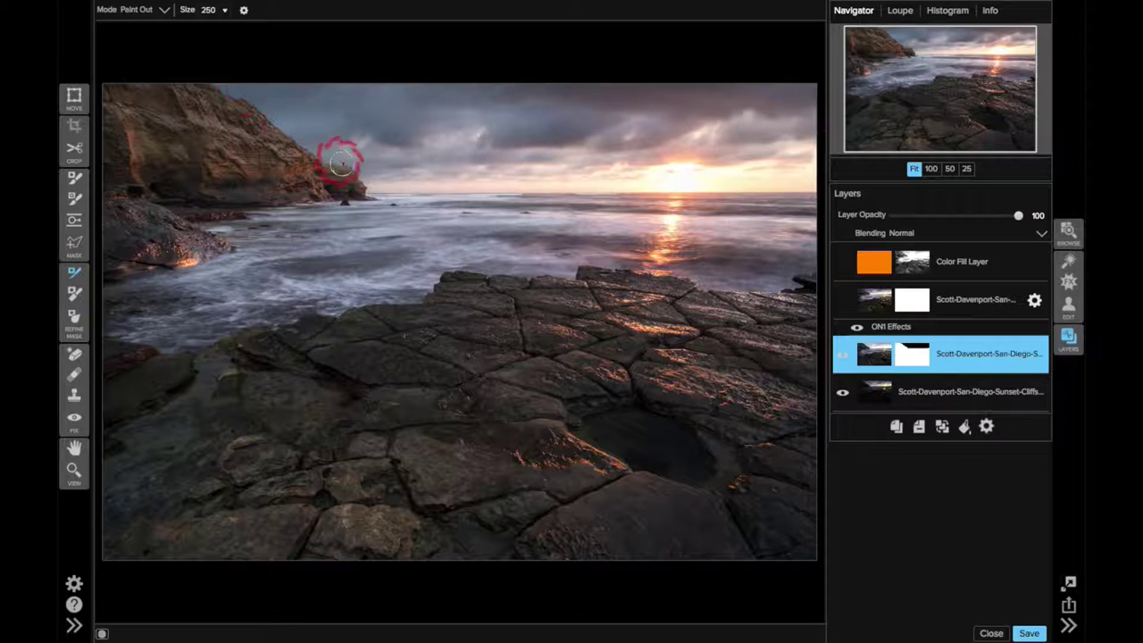
mouse_move(341, 161)
left_mouse_down()
mouse_move(302, 137)
mouse_move(333, 162)
left_mouse_up()
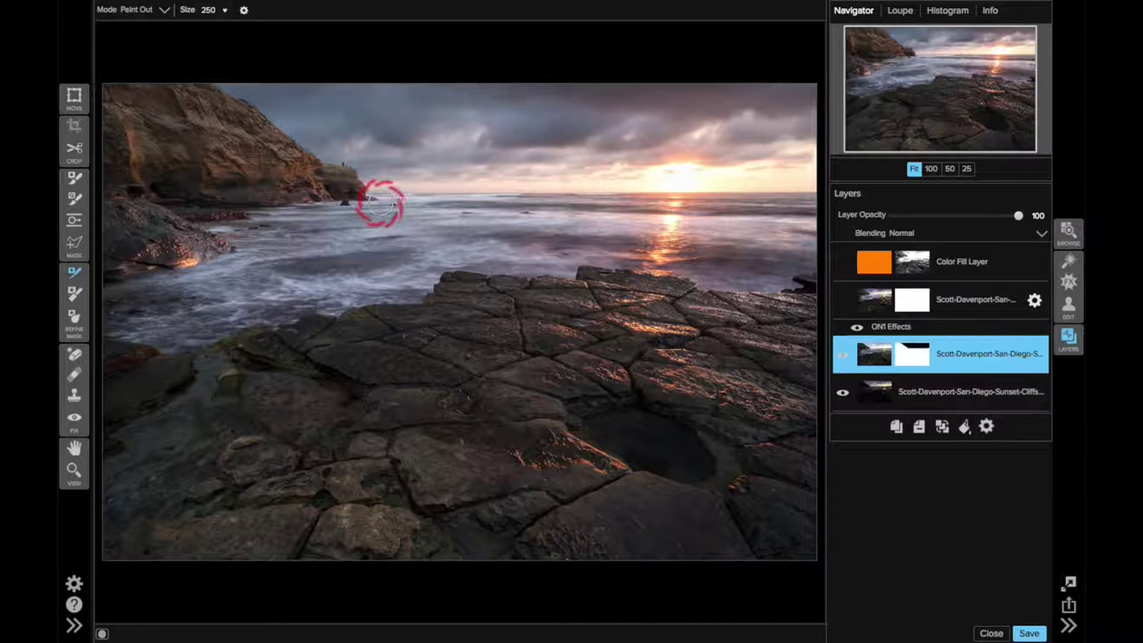
left_click_drag(929, 378, 963, 375)
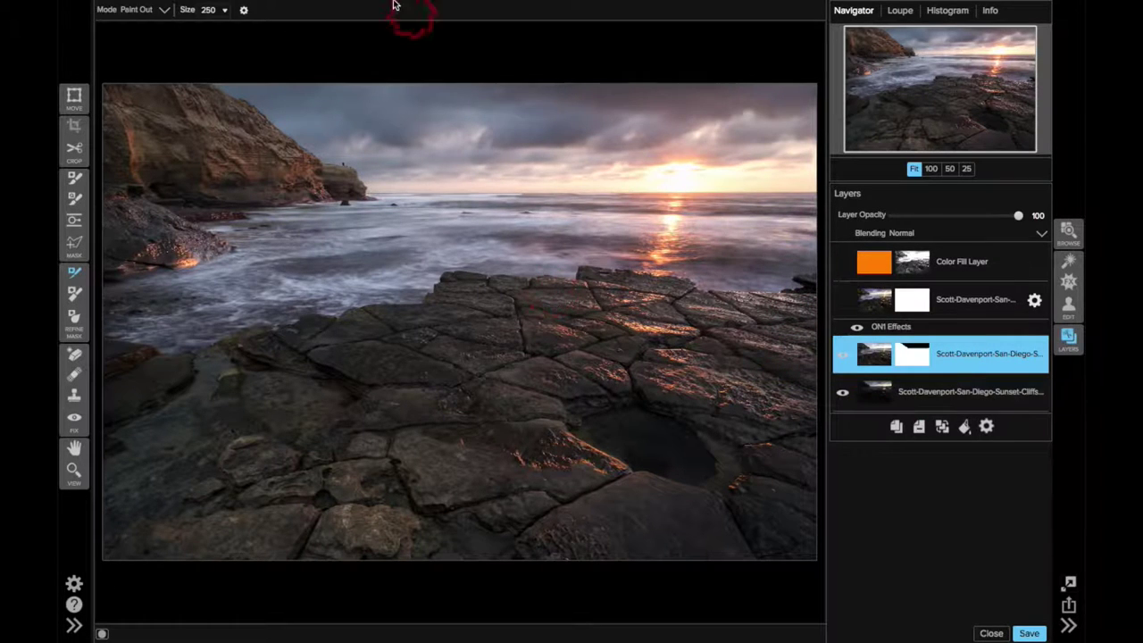
mouse_move(393, 4)
left_click(259, 8)
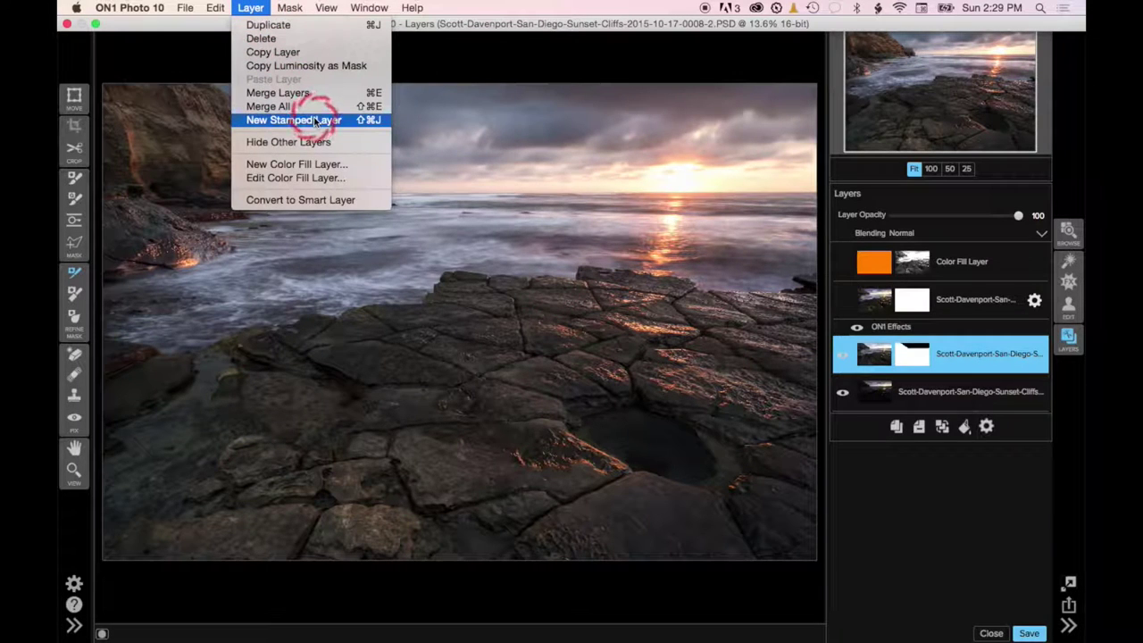
Inspect the masked and base photo layers, then turn on the ON1 Effects smart layer
left_click(969, 306)
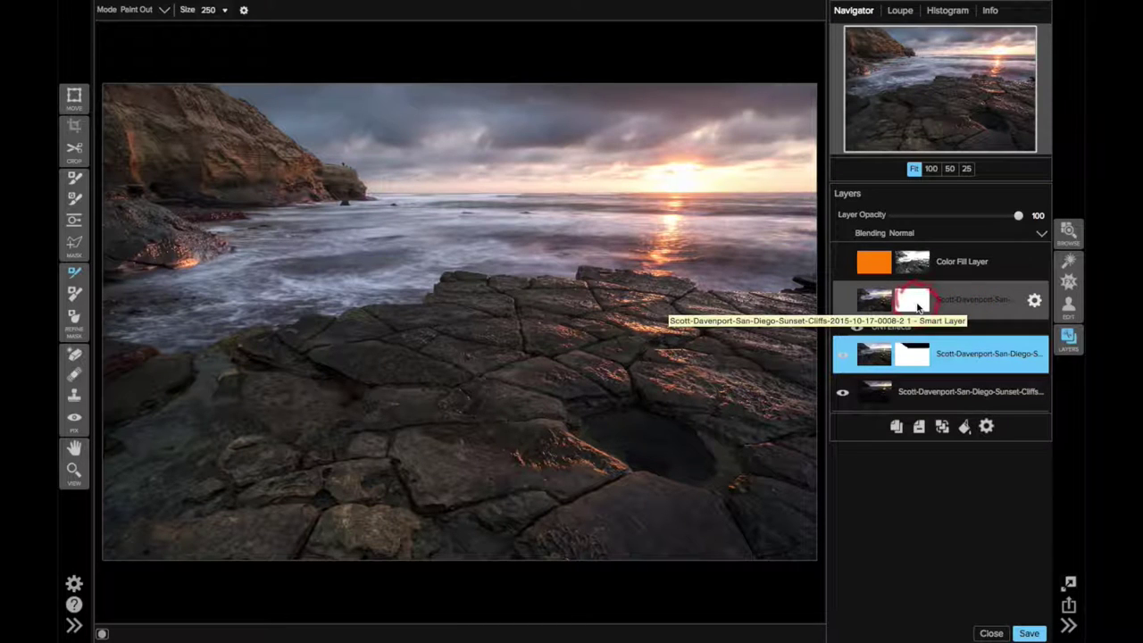
left_click(960, 354)
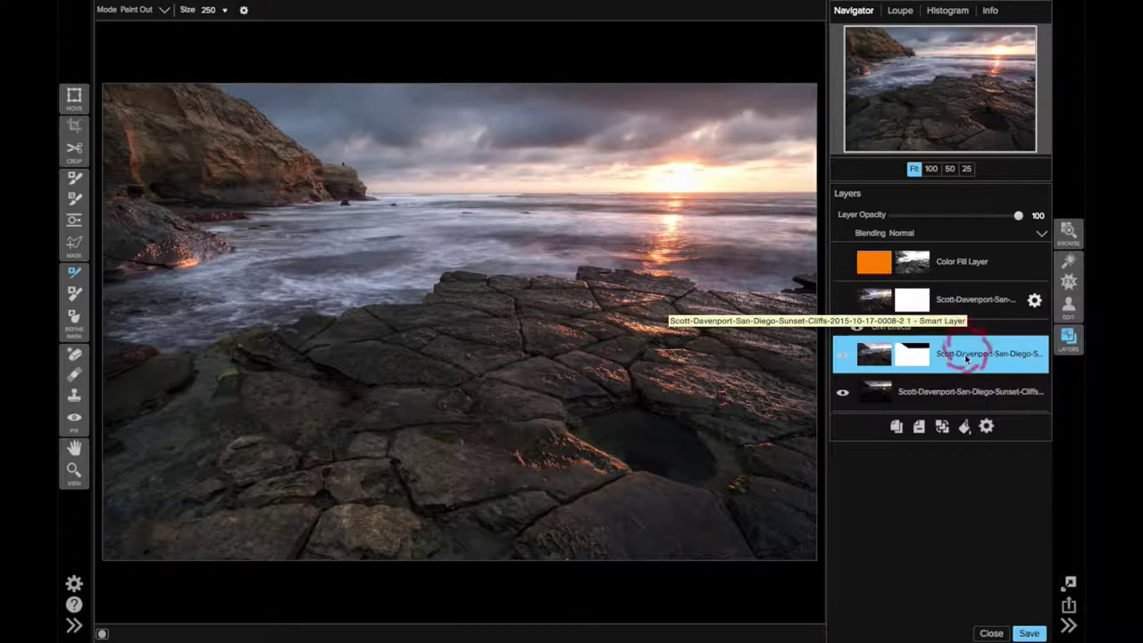
left_click(960, 400)
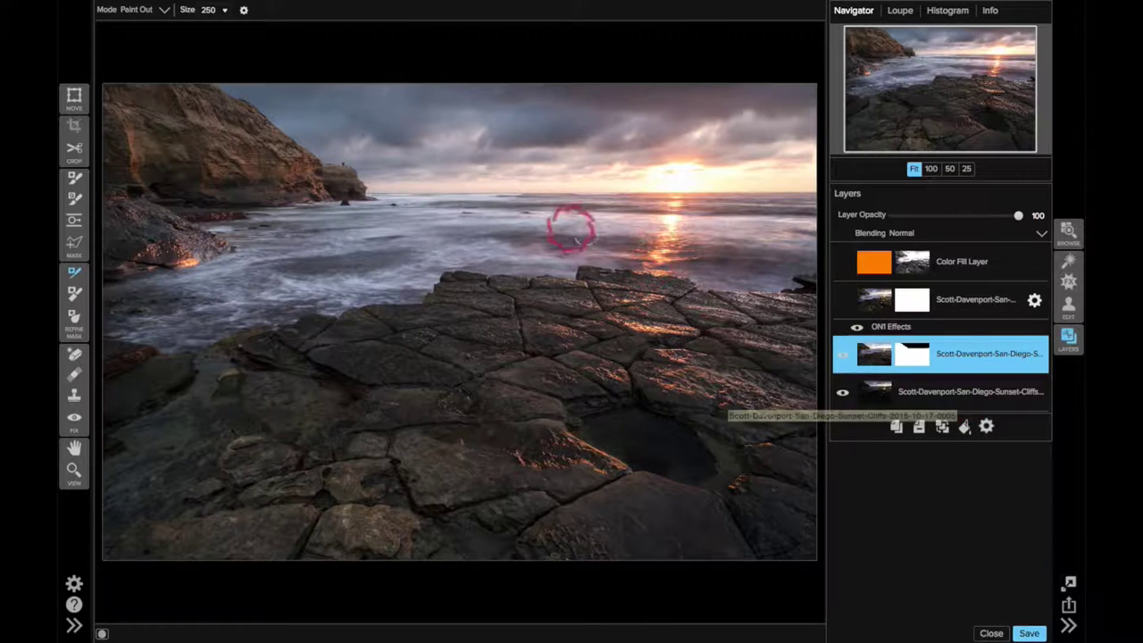
mouse_move(458, 207)
left_mouse_down()
mouse_move(467, 188)
mouse_move(508, 202)
mouse_move(732, 205)
mouse_move(792, 286)
mouse_move(949, 391)
mouse_move(968, 373)
left_mouse_up()
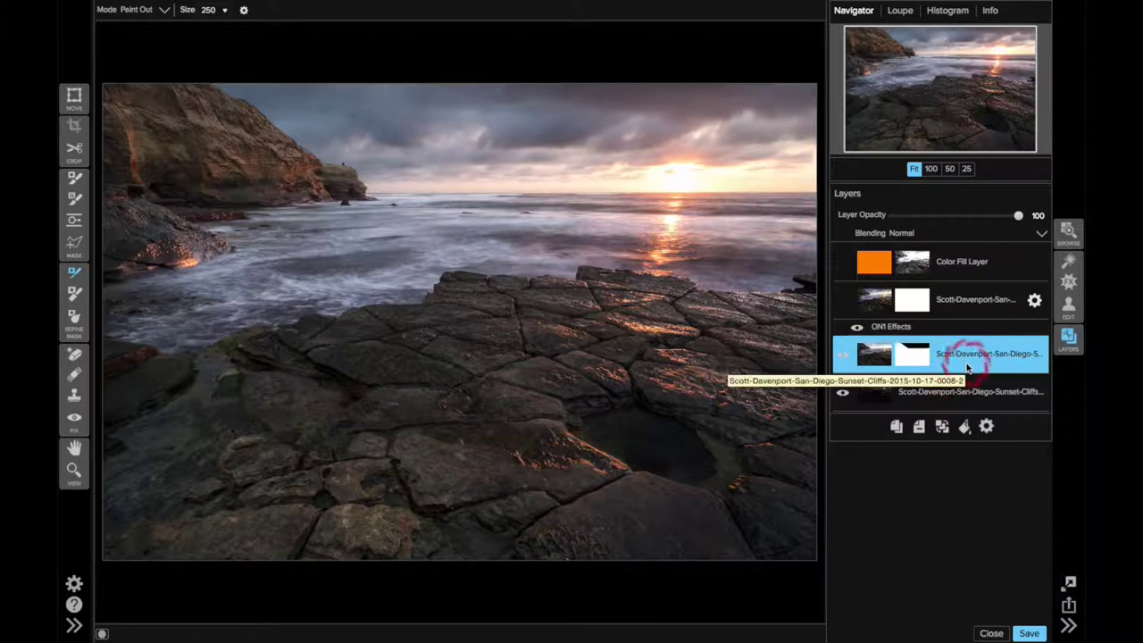
left_click_drag(967, 373, 953, 467)
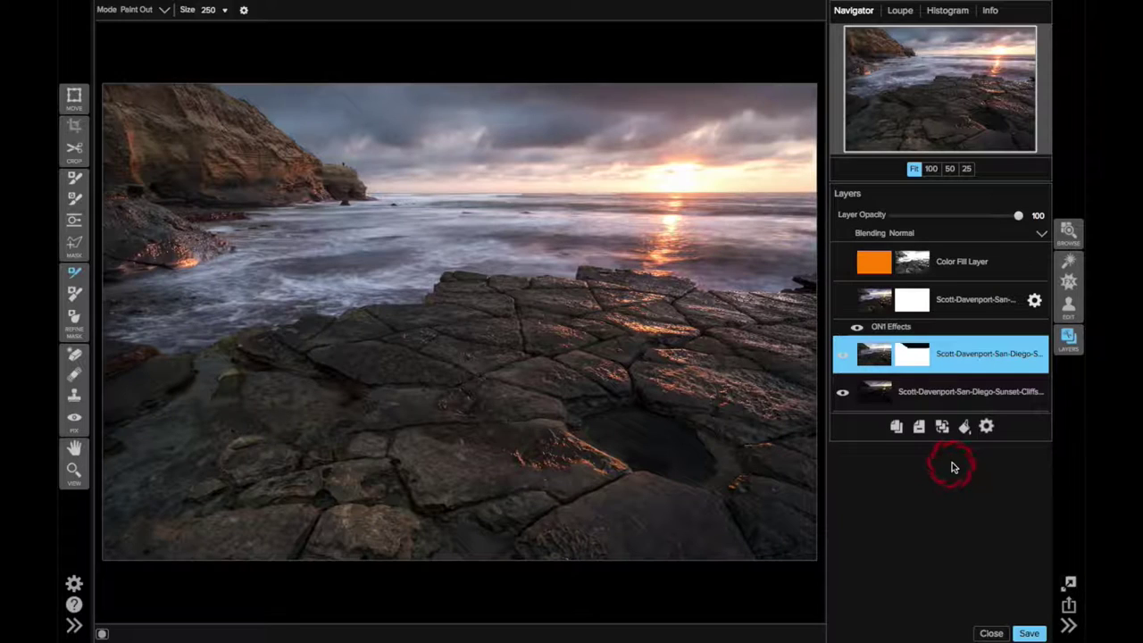
mouse_move(952, 468)
left_mouse_down()
mouse_move(958, 319)
mouse_move(972, 311)
left_mouse_up()
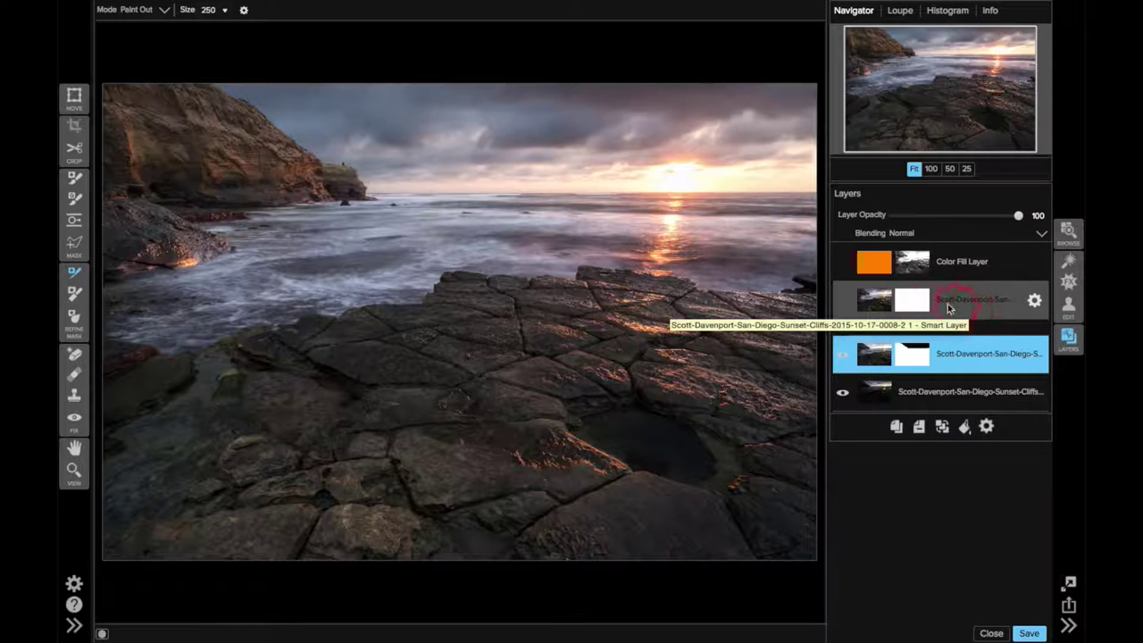
left_click_drag(853, 303, 850, 304)
left_click(845, 302)
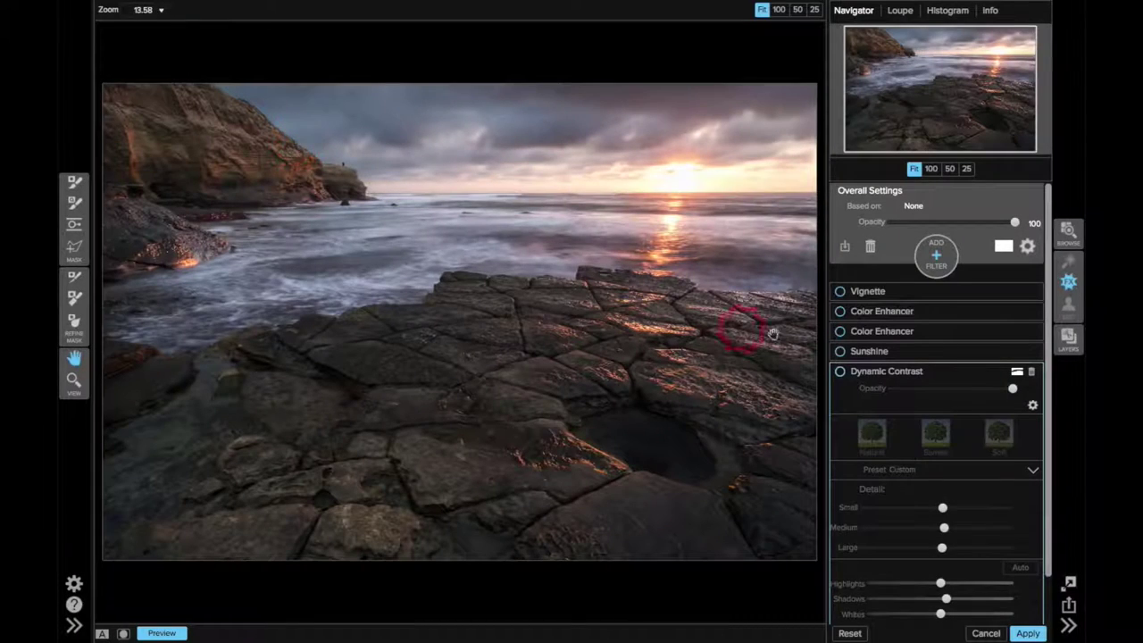
Enable the Dynamic Contrast filter and try its Natural contrast preset
left_click(841, 373)
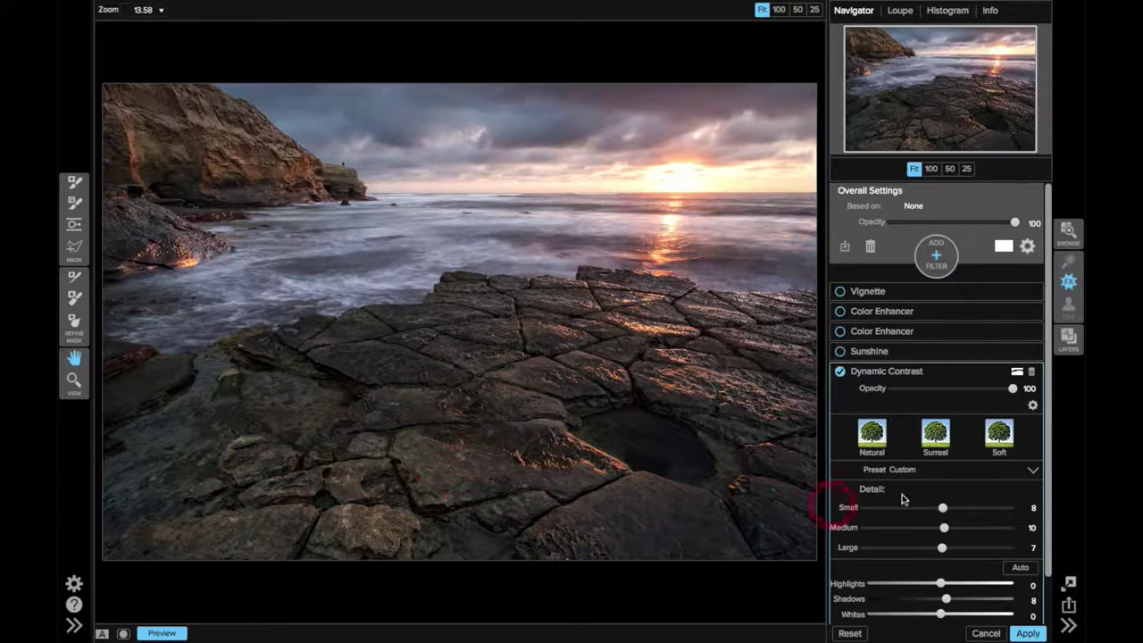
scroll(947, 507, "down", 1)
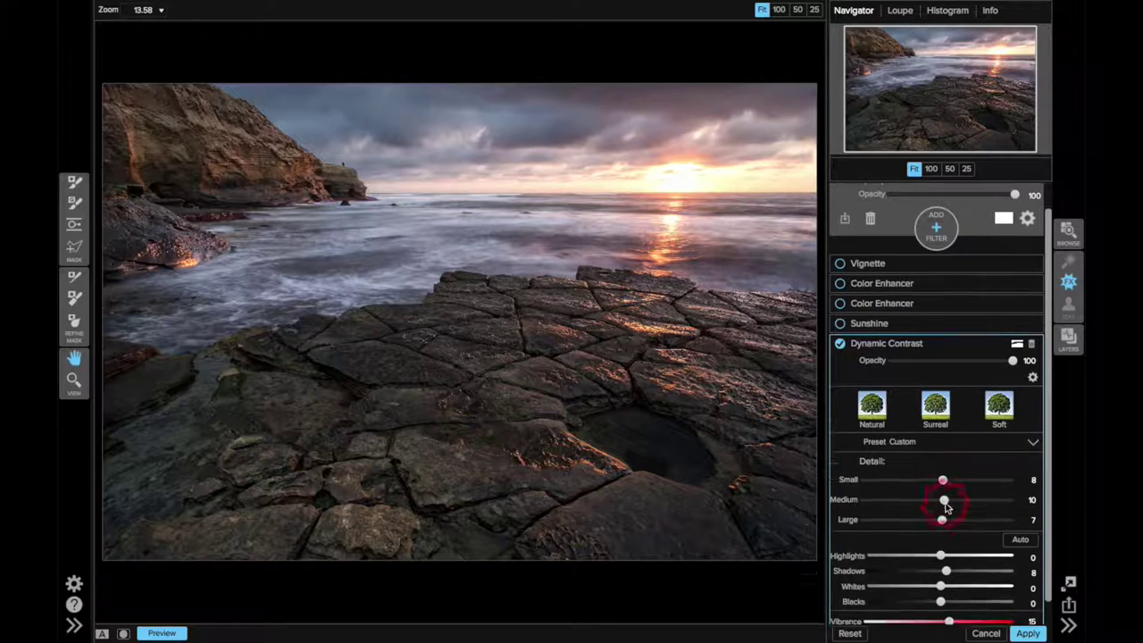
scroll(947, 507, "down", 1)
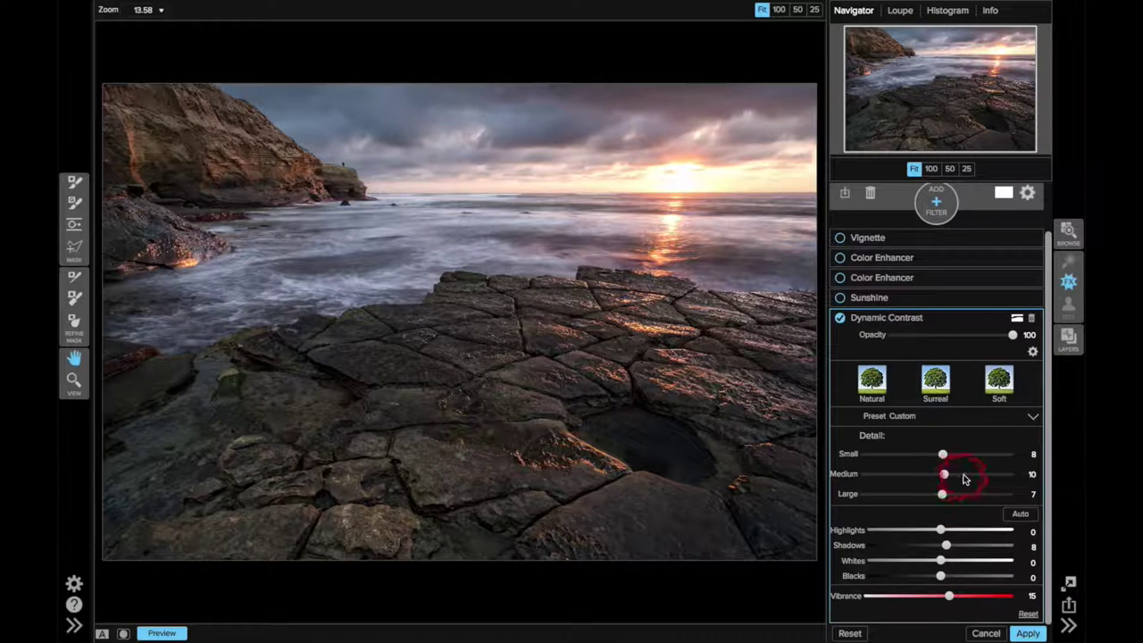
left_click(871, 381)
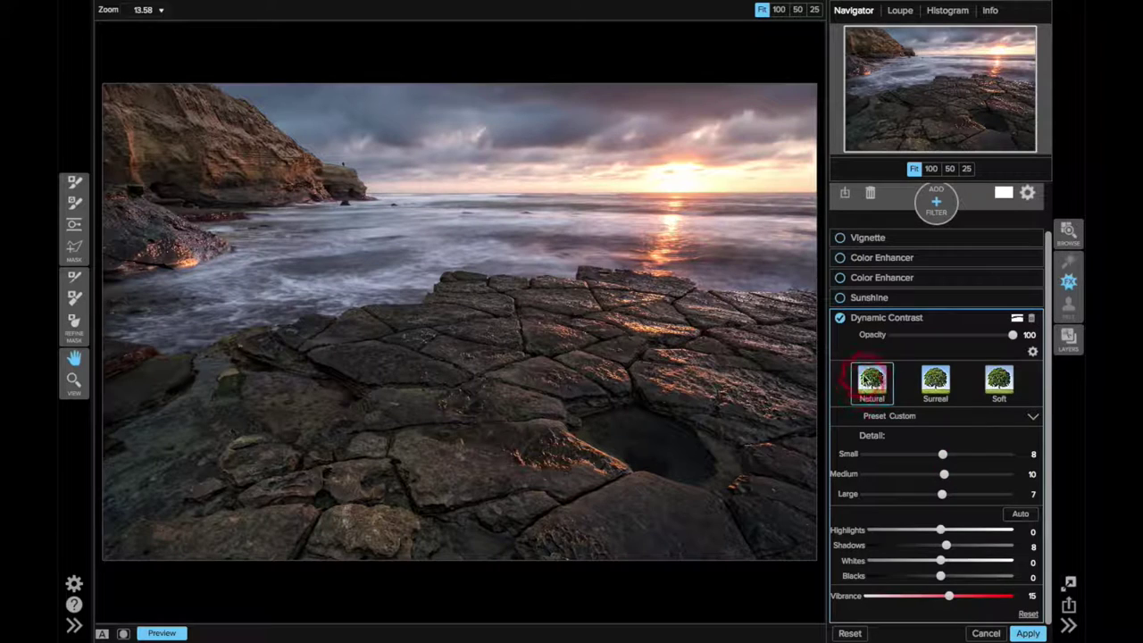
left_click(944, 474)
mouse_move(965, 495)
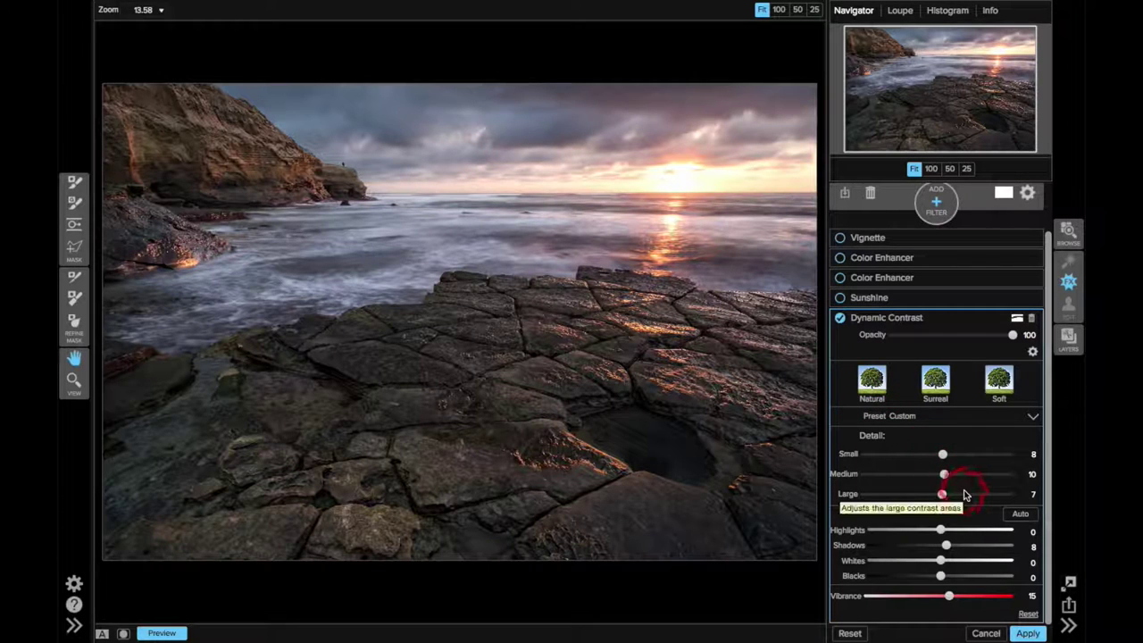
Review the detail settings and reveal the Dynamic Contrast mask over the sea
left_click(485, 365)
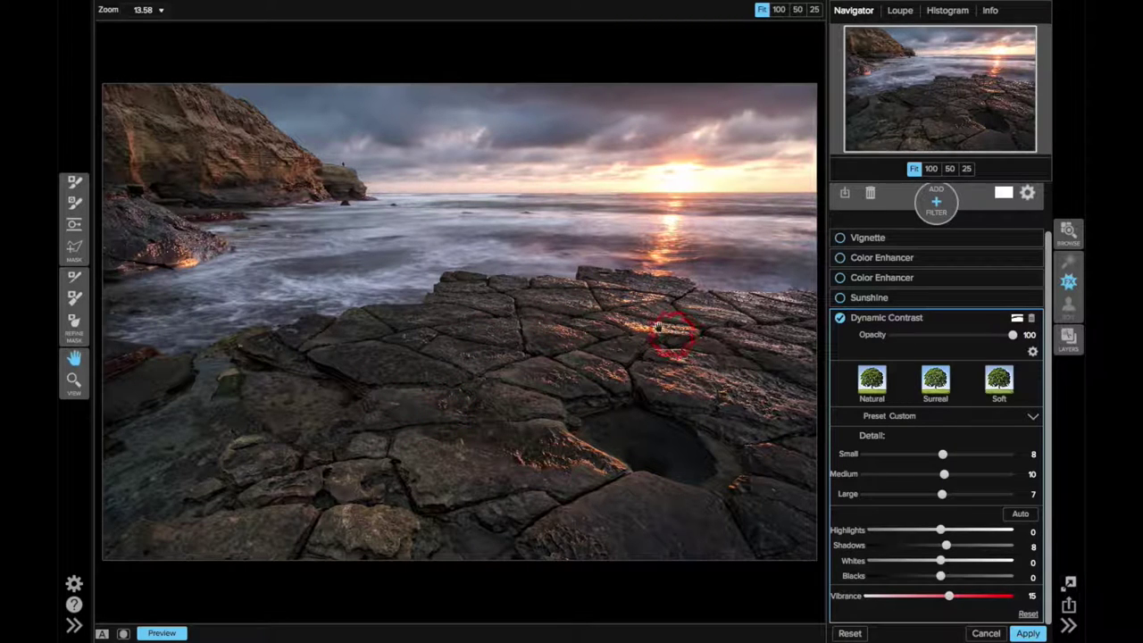
left_click(478, 119)
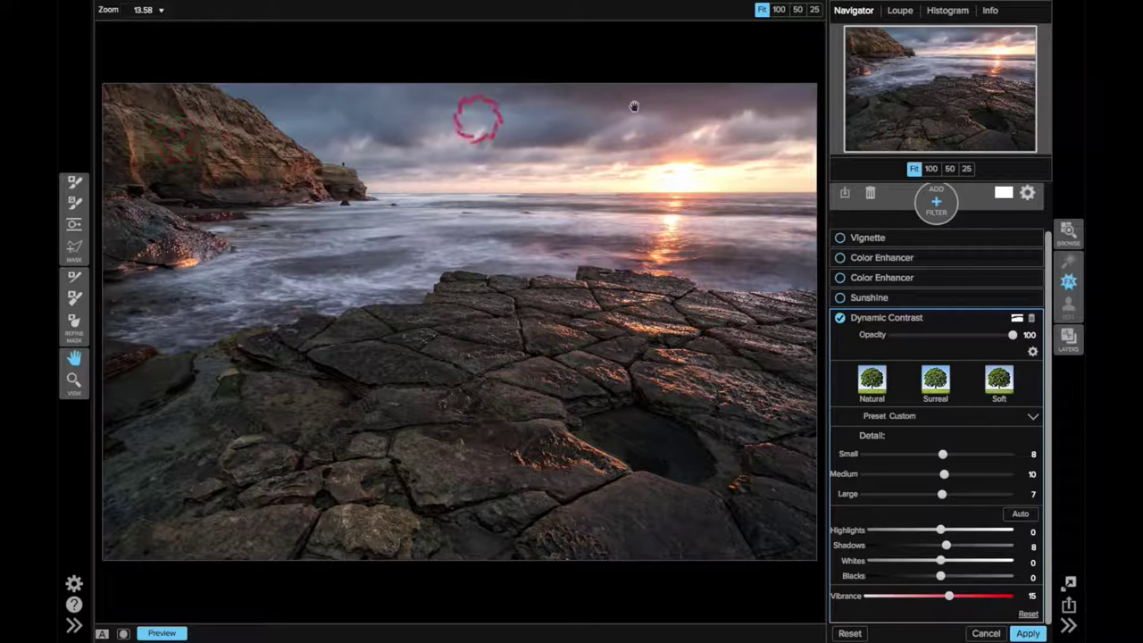
left_click_drag(633, 106, 180, 115)
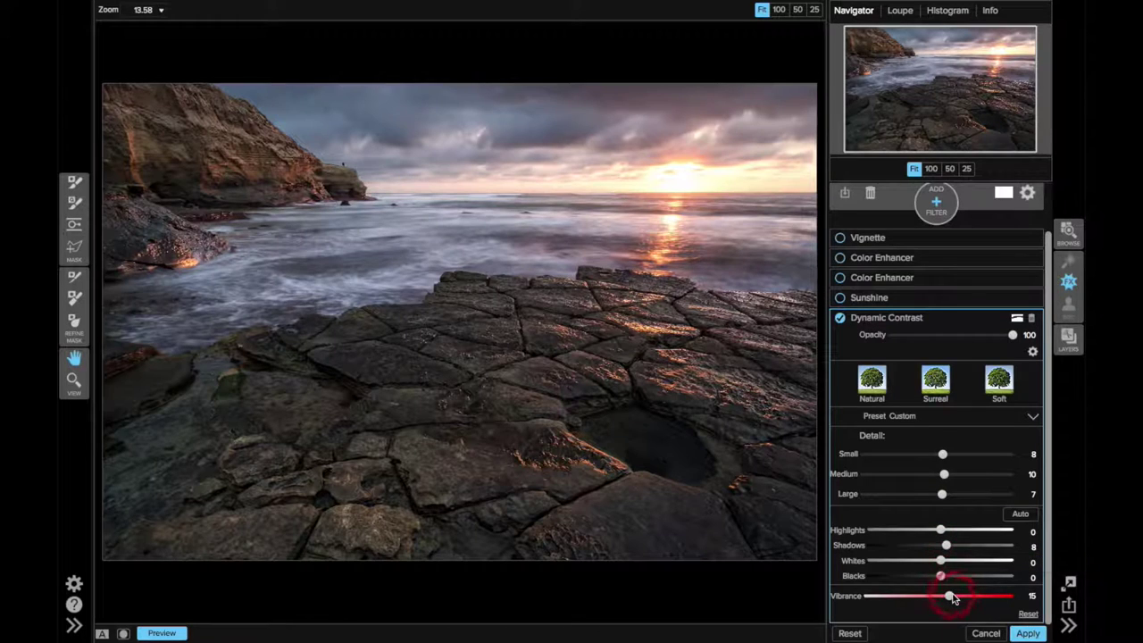
mouse_move(949, 596)
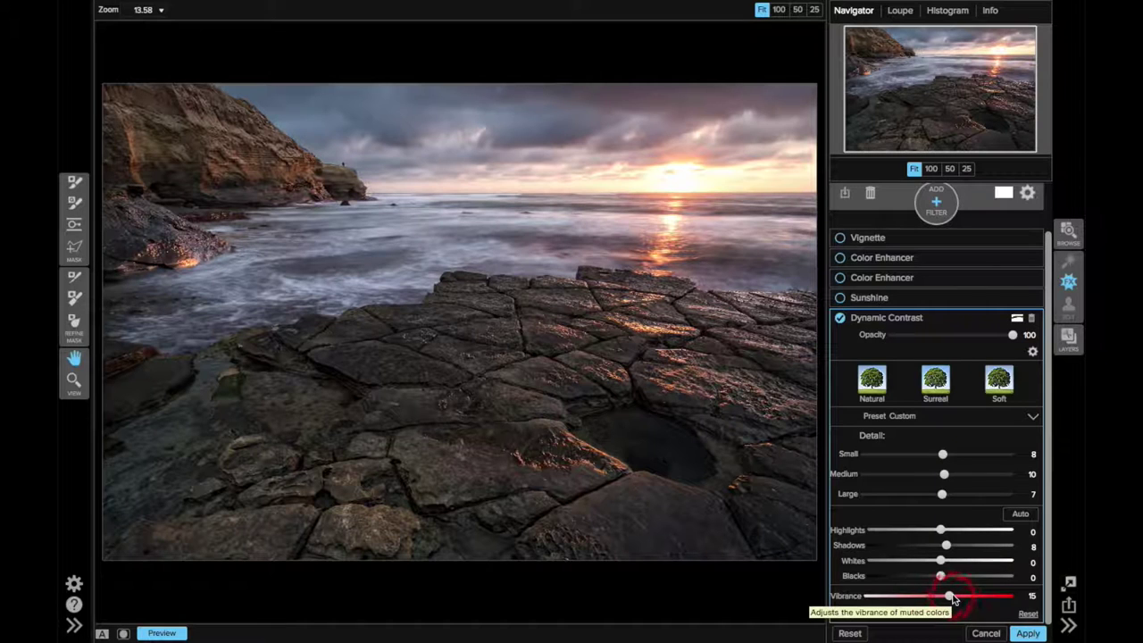
left_click(740, 415)
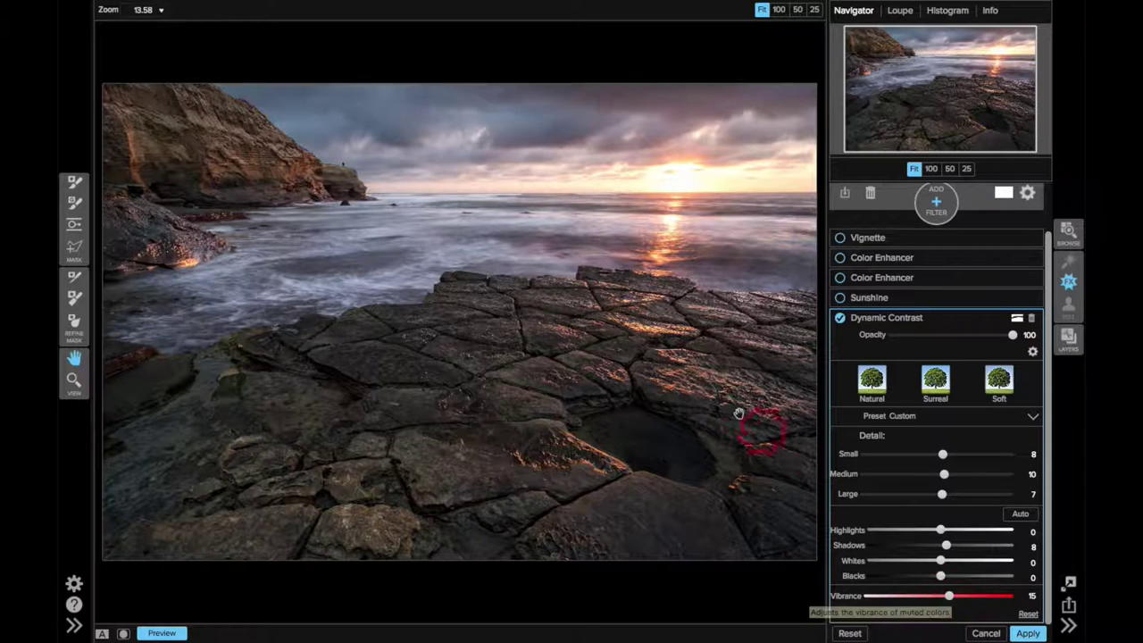
left_click(538, 353)
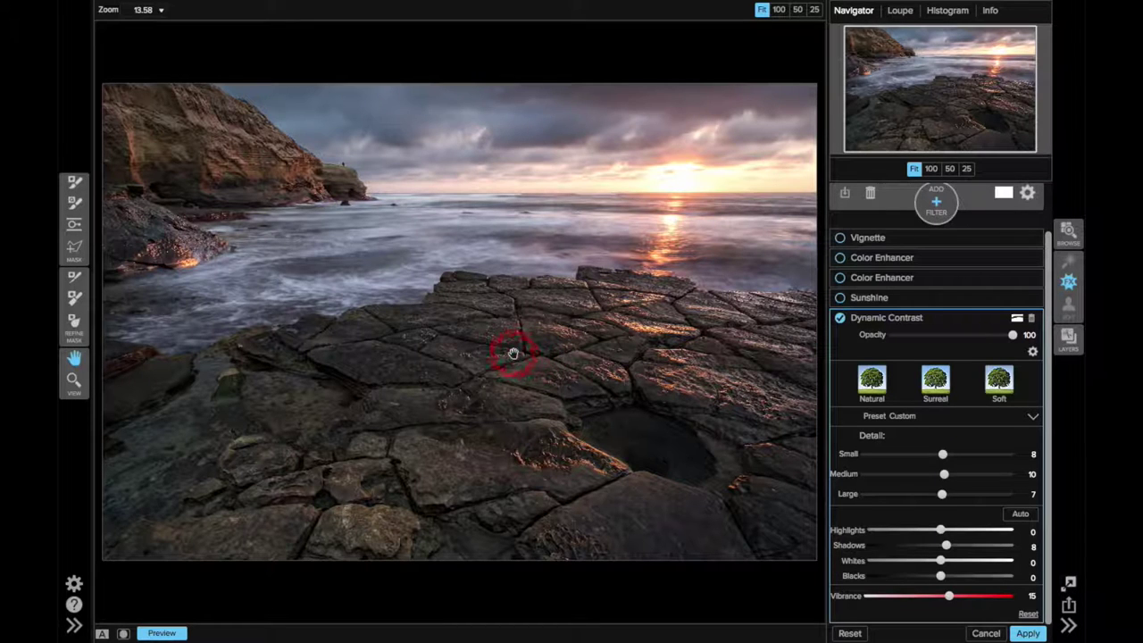
left_click(1017, 318)
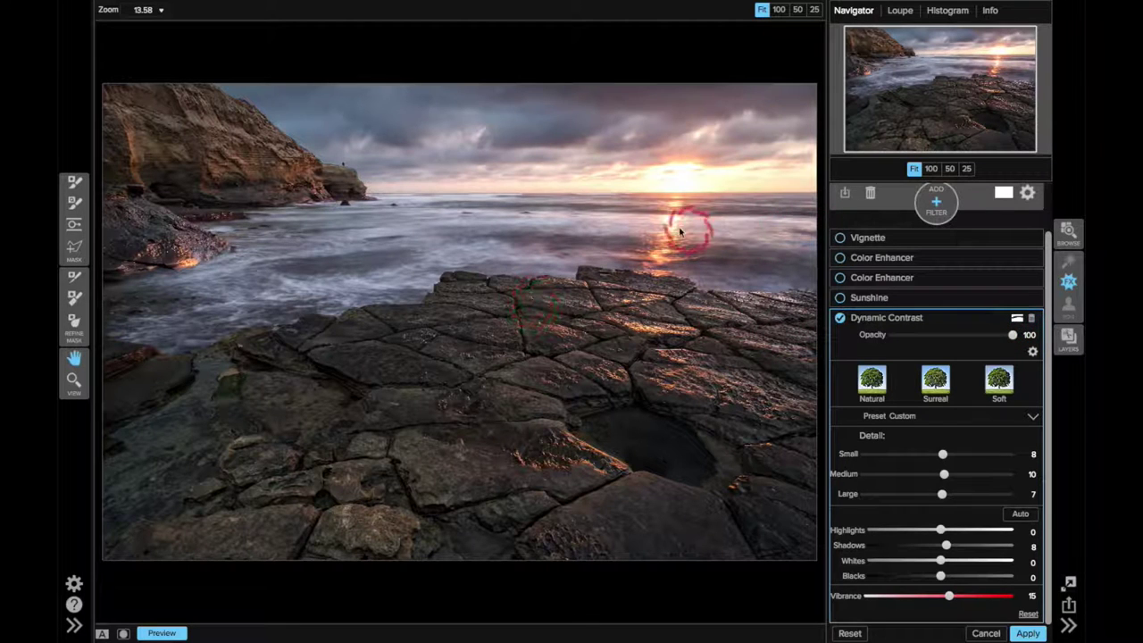
left_click(489, 231)
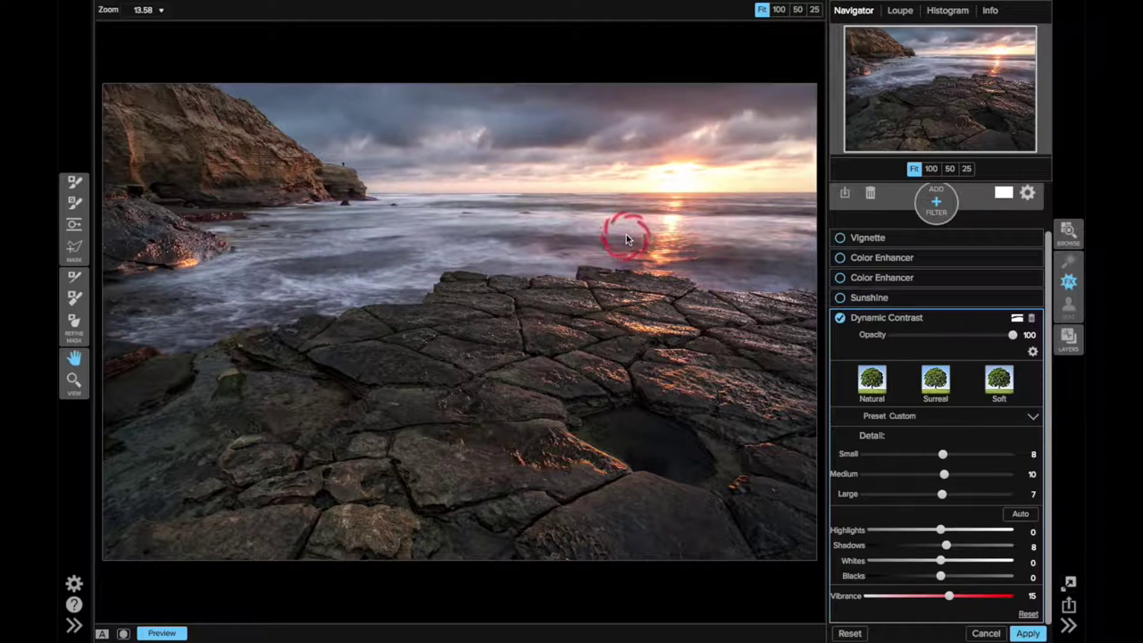
Paint the Dynamic Contrast effect out of the sea with the masking brush, checking the overlay
left_click(76, 204)
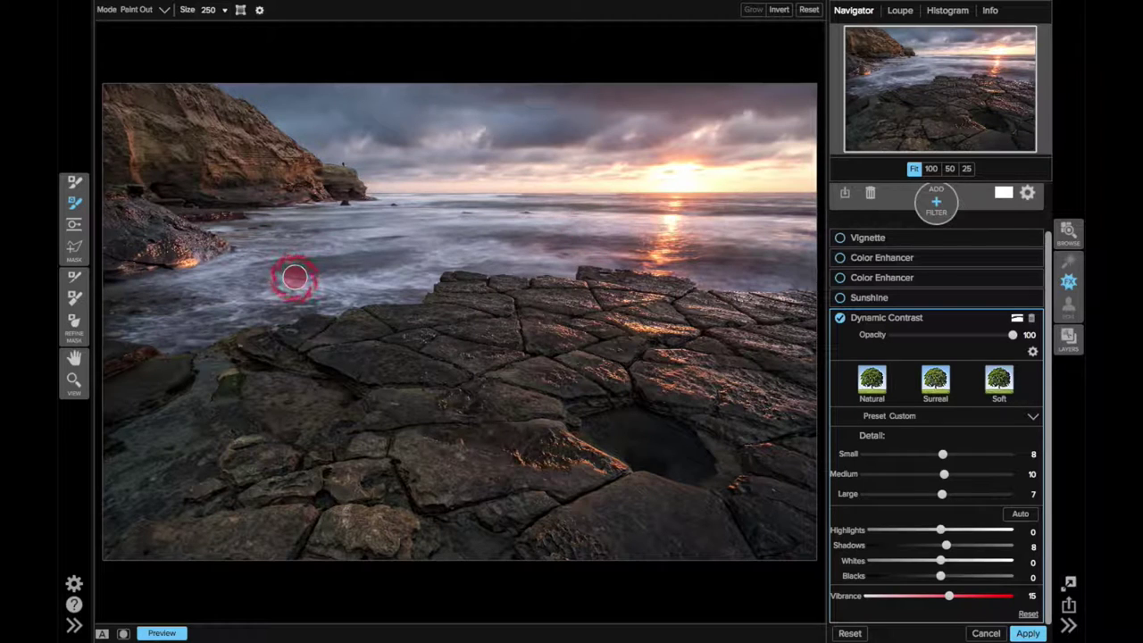
left_click(295, 278)
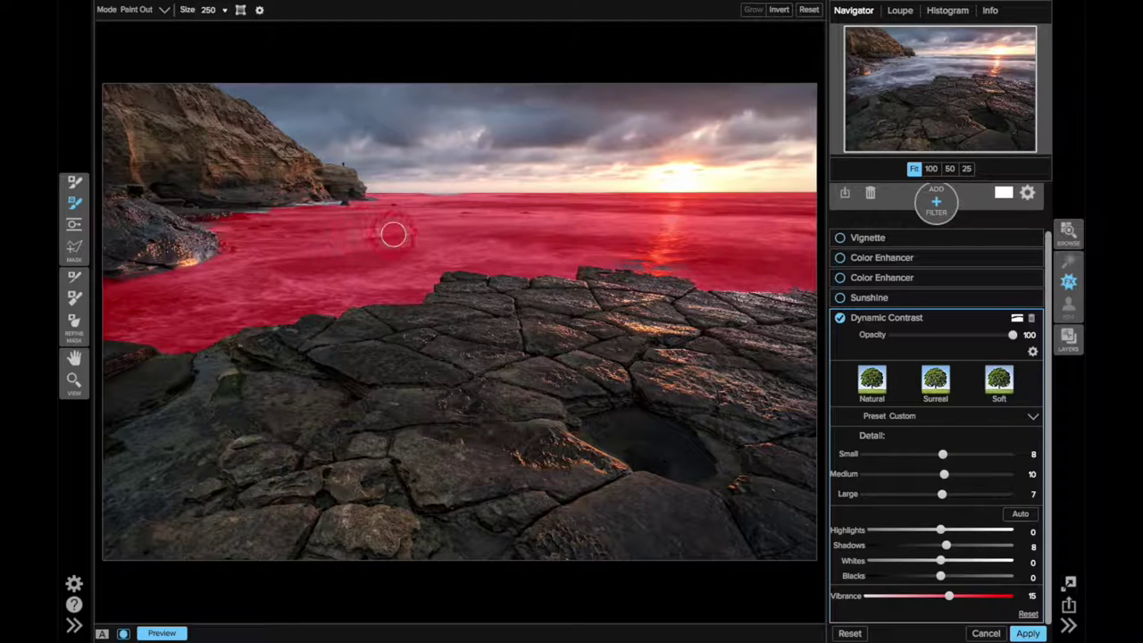
left_click_drag(391, 233, 773, 255)
key("ctrl+m")
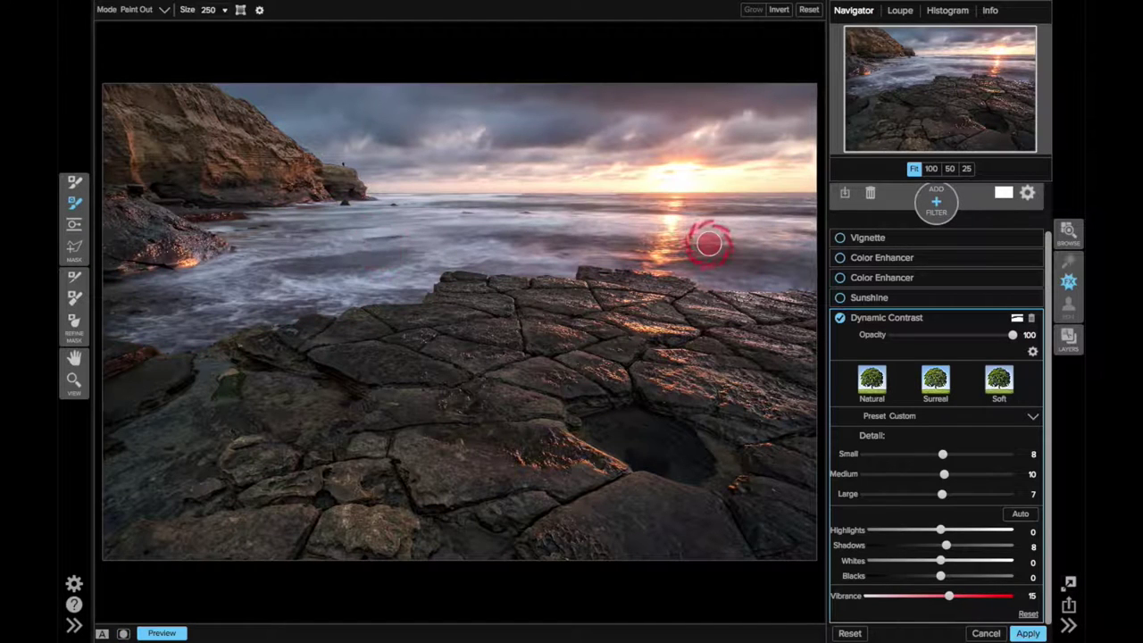
key("space")
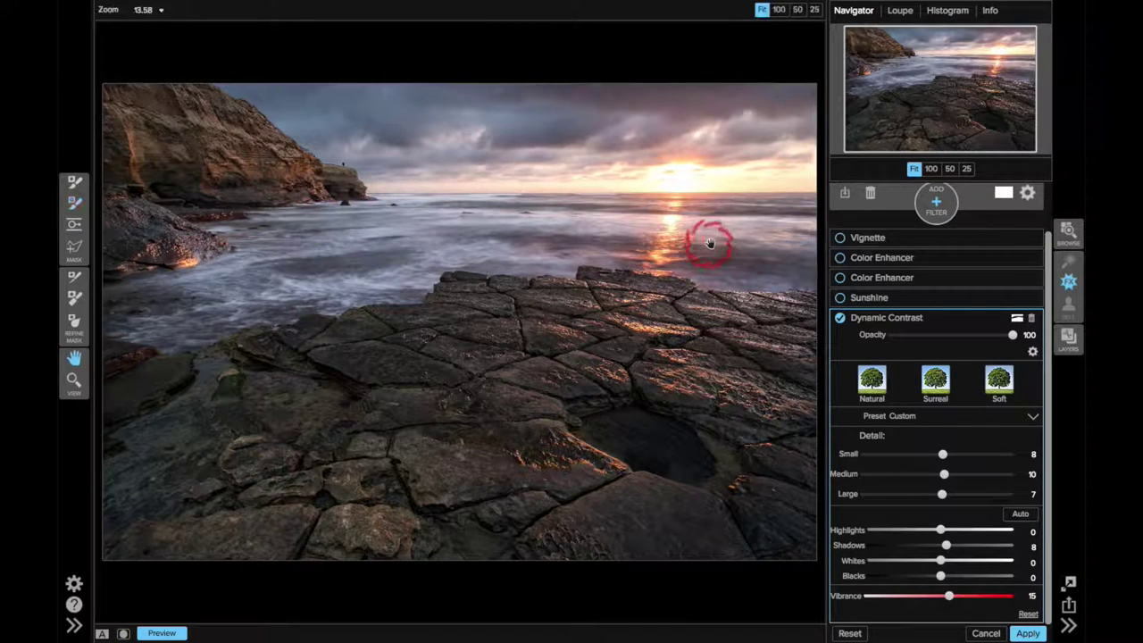
left_click(911, 299)
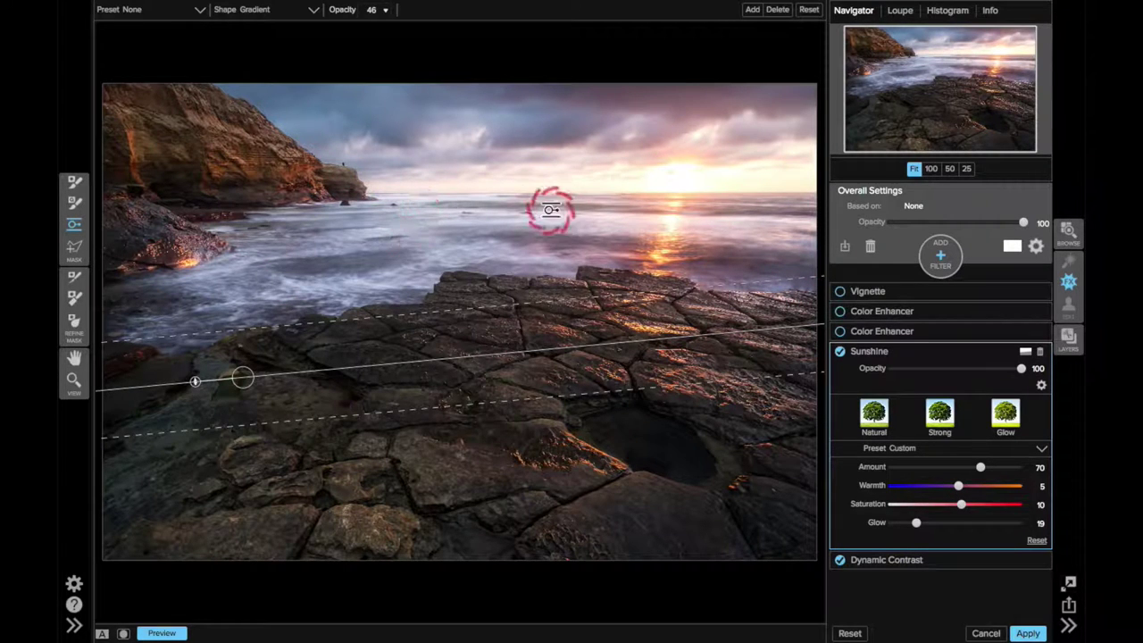
Toggle the Sunshine filter off and on to compare, then view its gradient mask overlay
left_click(840, 352)
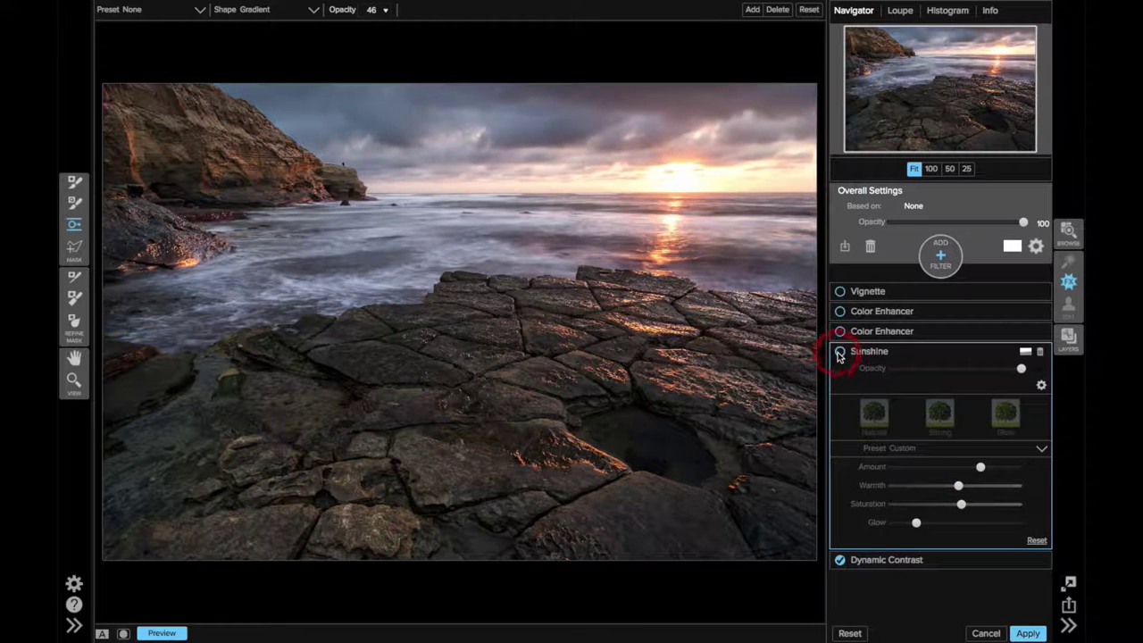
left_click(840, 353)
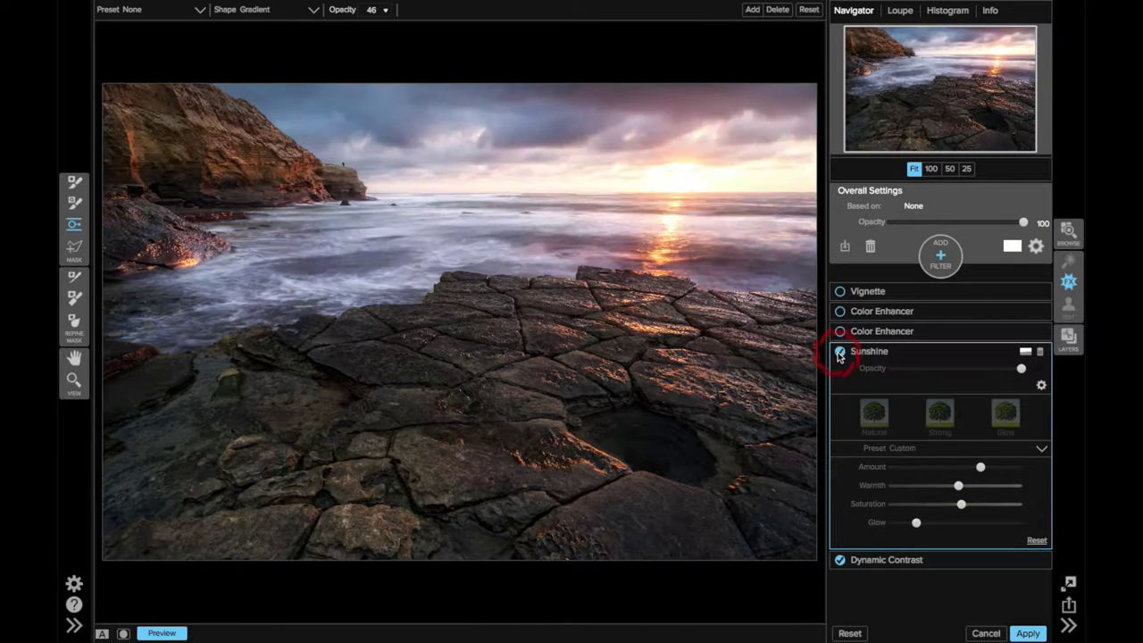
left_click(918, 523)
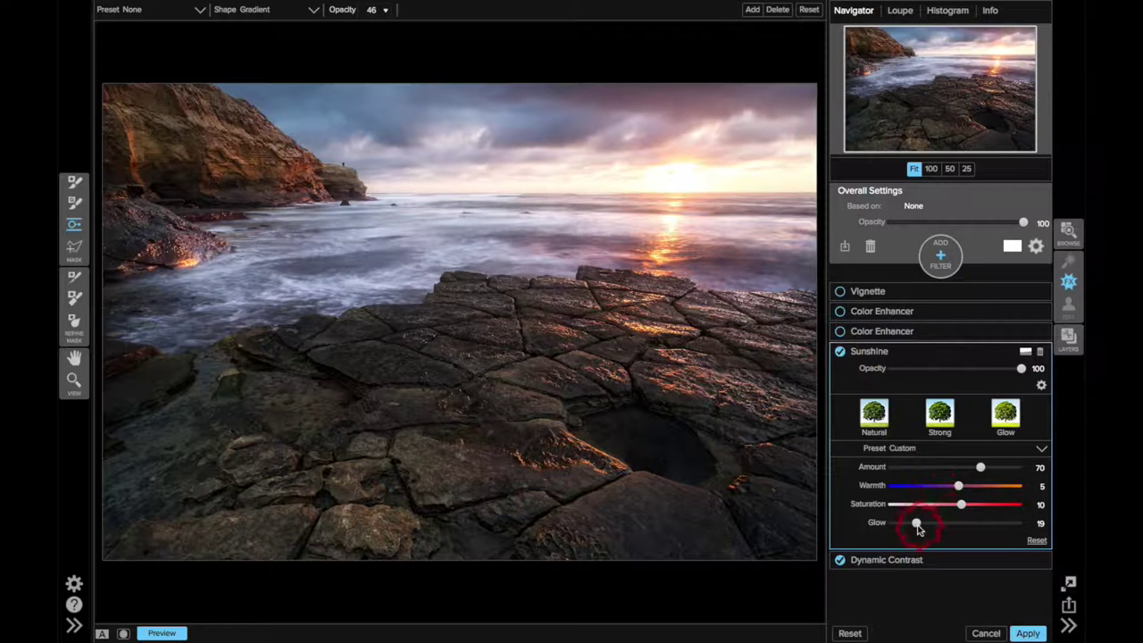
left_click(975, 472)
left_click(411, 354)
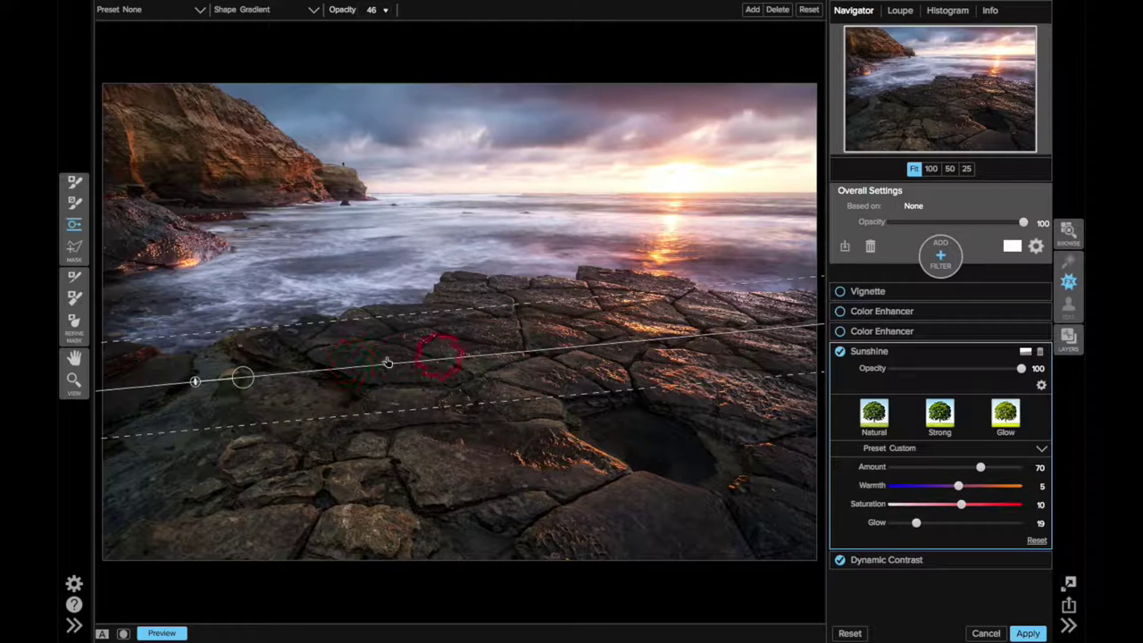
left_click(417, 360)
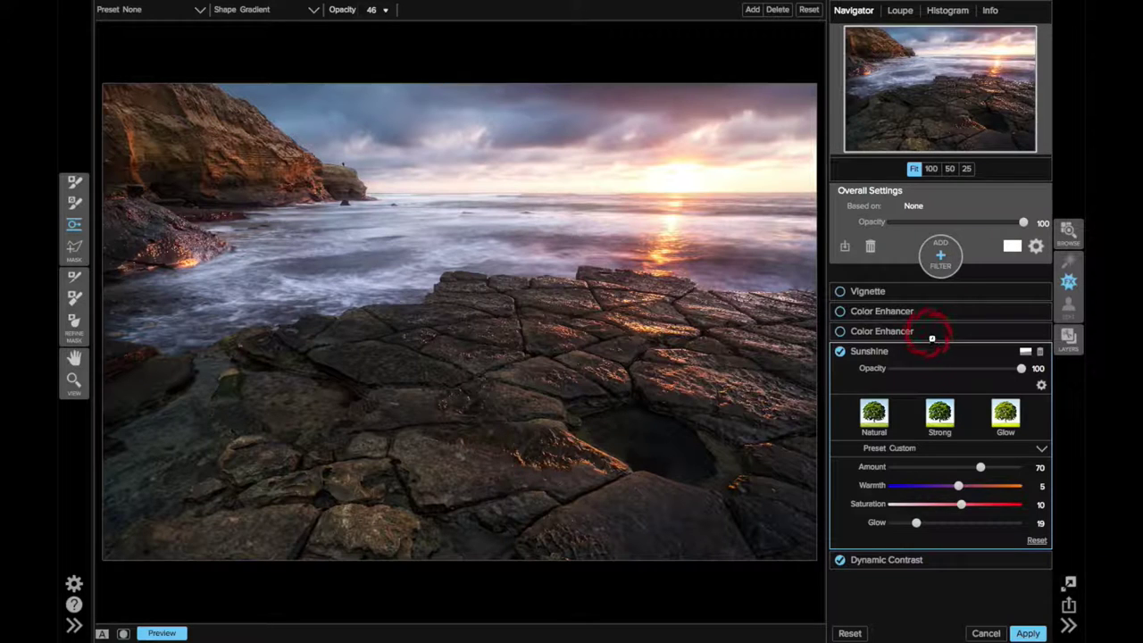
Give the orange Color Enhancer a linear gradient mask dragged from the sky down to the rocks
left_click(928, 336)
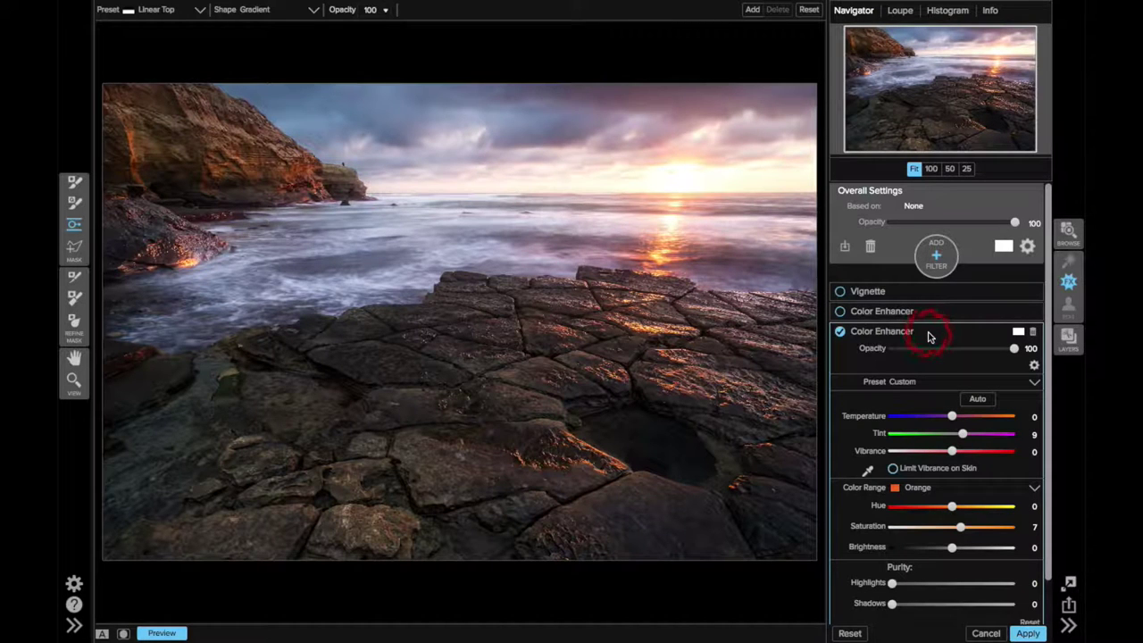
left_click(963, 435)
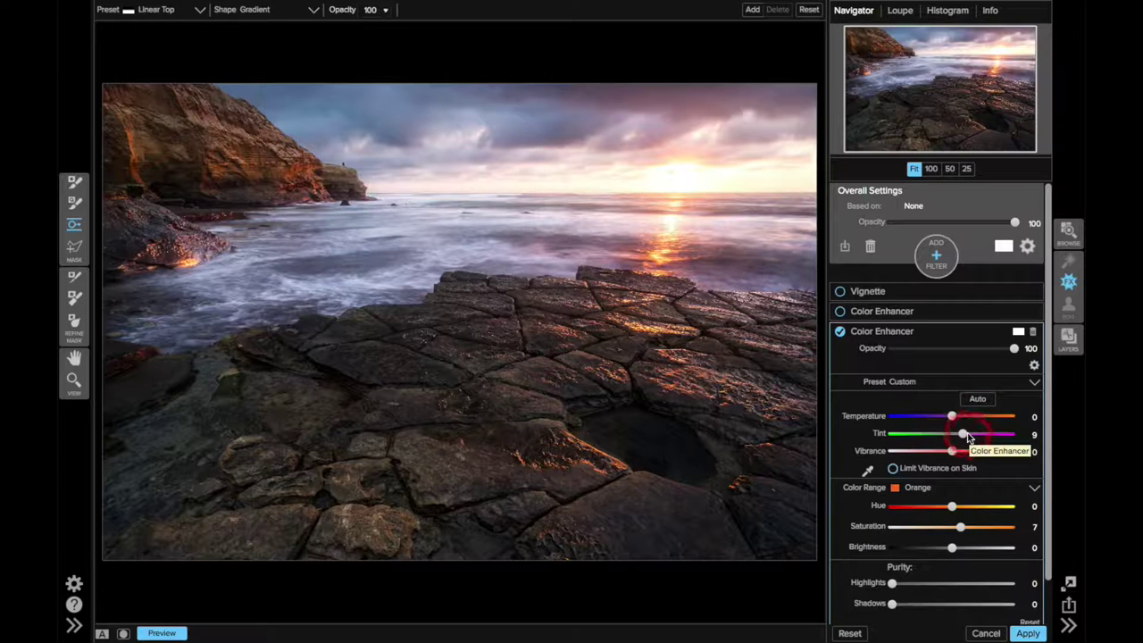
left_click(960, 527)
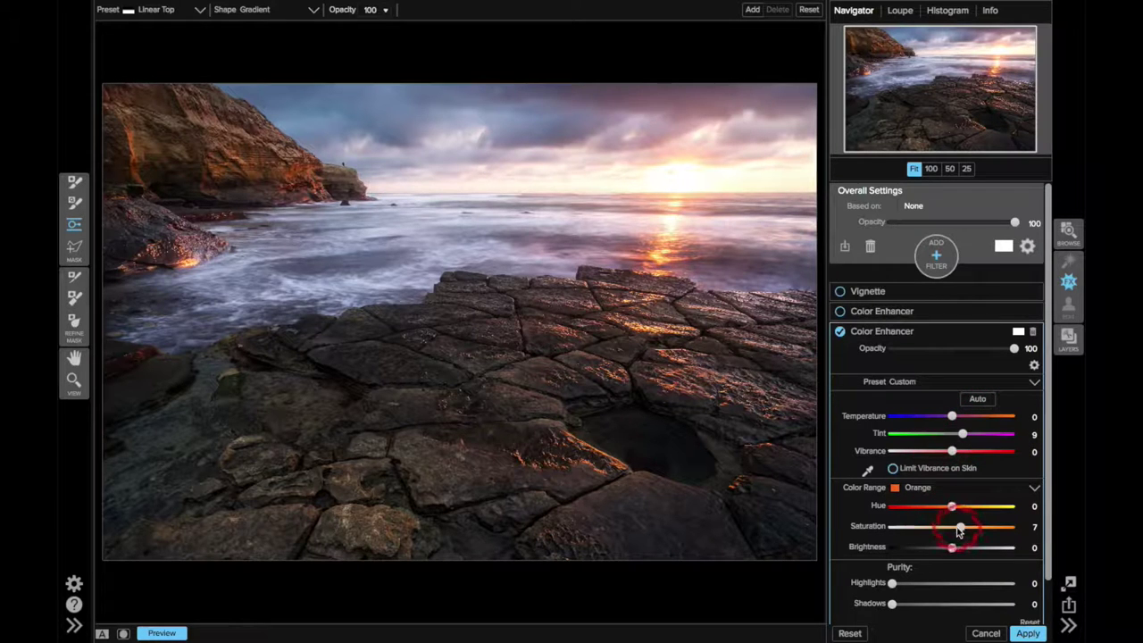
mouse_move(645, 138)
left_mouse_down()
mouse_move(625, 345)
mouse_move(667, 222)
mouse_move(162, 165)
mouse_move(228, 141)
mouse_move(268, 159)
mouse_move(268, 202)
mouse_move(215, 234)
left_mouse_up()
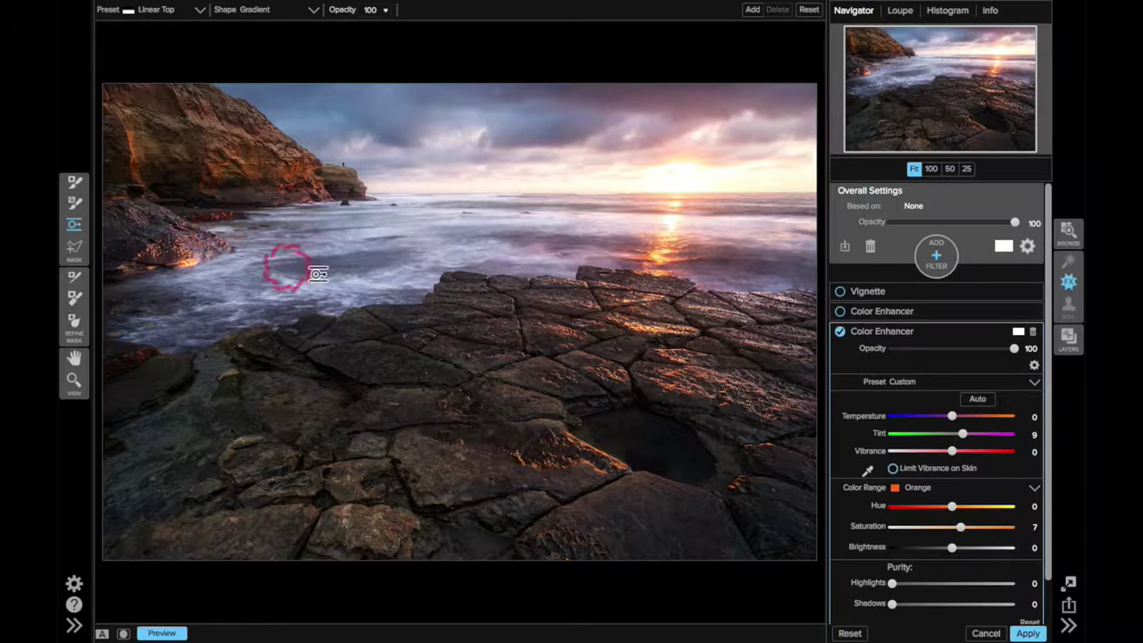
left_click(913, 313)
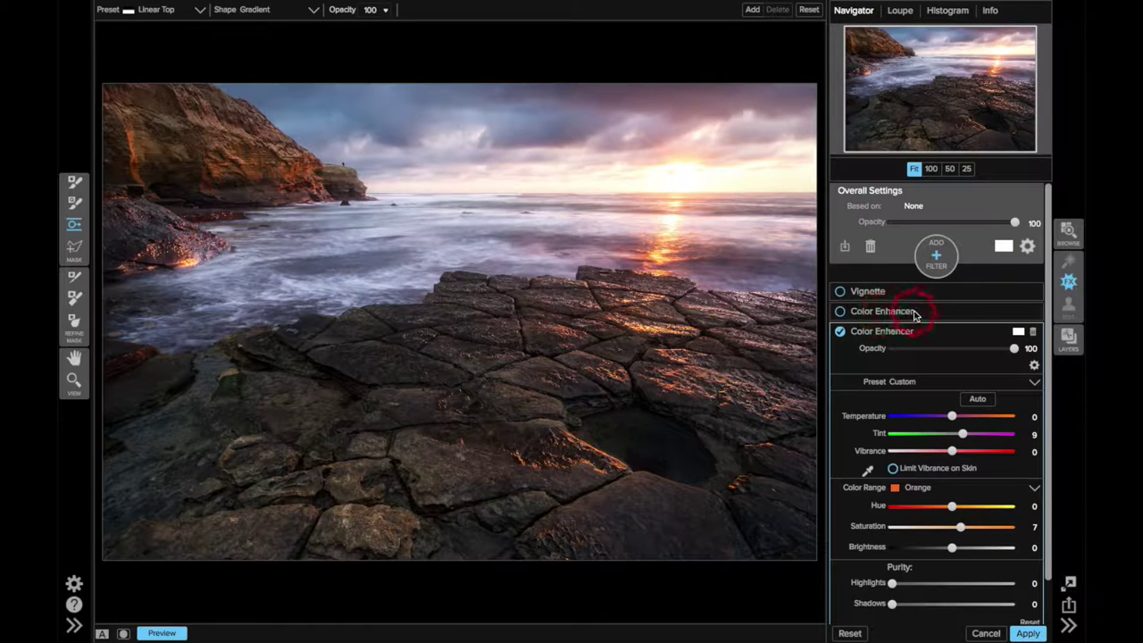
Position the Green Enhancer's gradient mask over the foreground rocks and verify it with the mask overlay
left_click(569, 316)
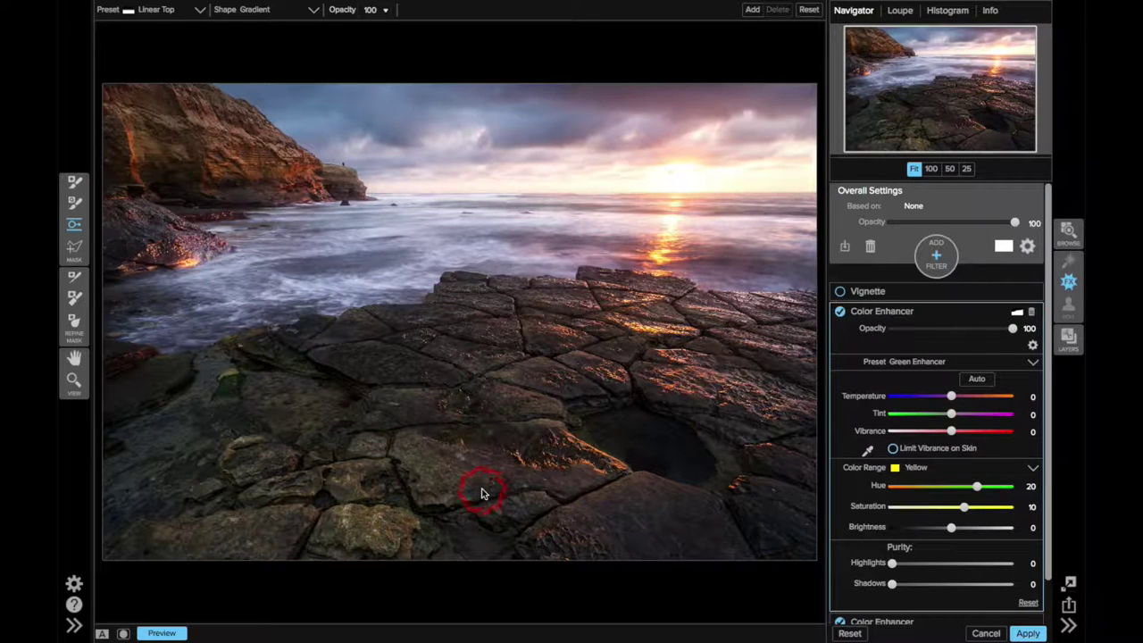
mouse_move(482, 494)
left_mouse_down()
mouse_move(443, 416)
mouse_move(453, 454)
left_mouse_up()
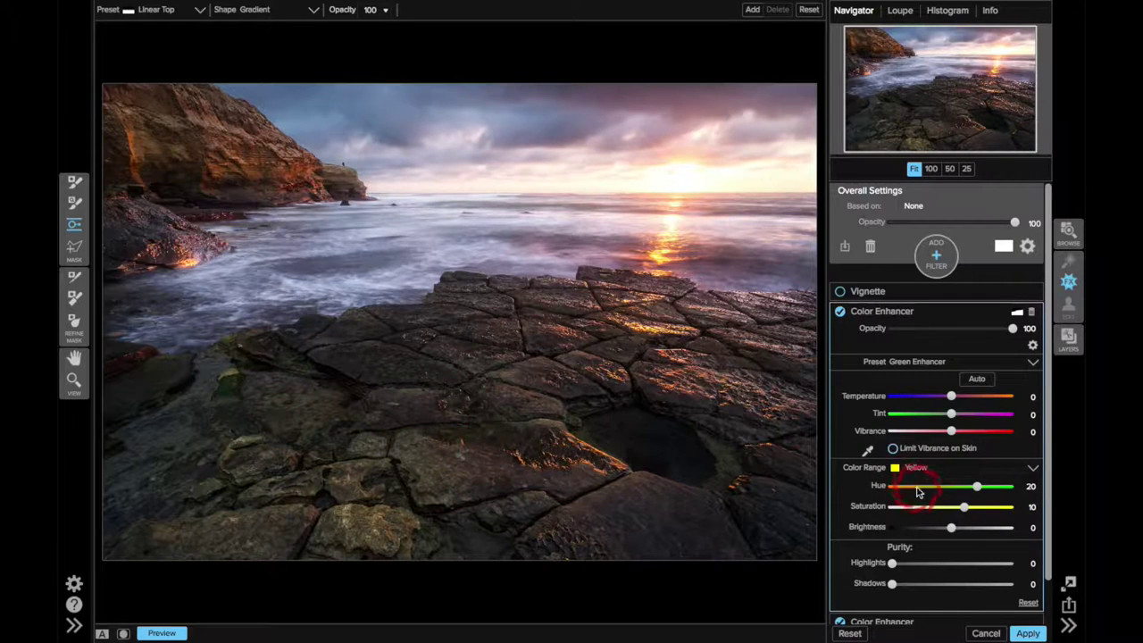
left_click(937, 468)
left_click(915, 366)
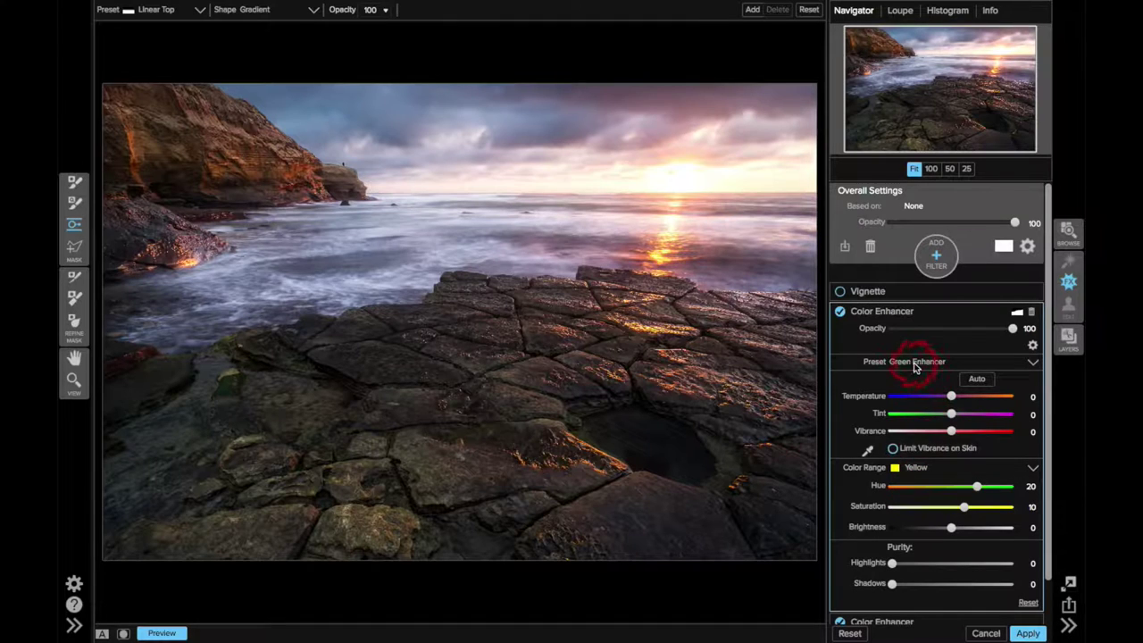
left_click(987, 494)
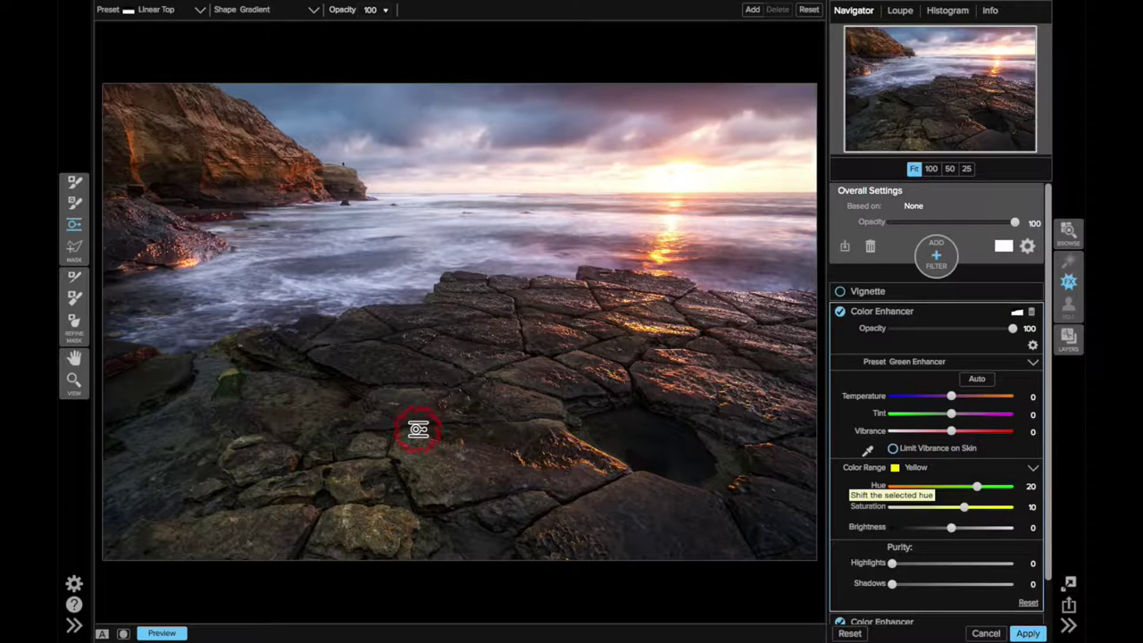
left_click(784, 159)
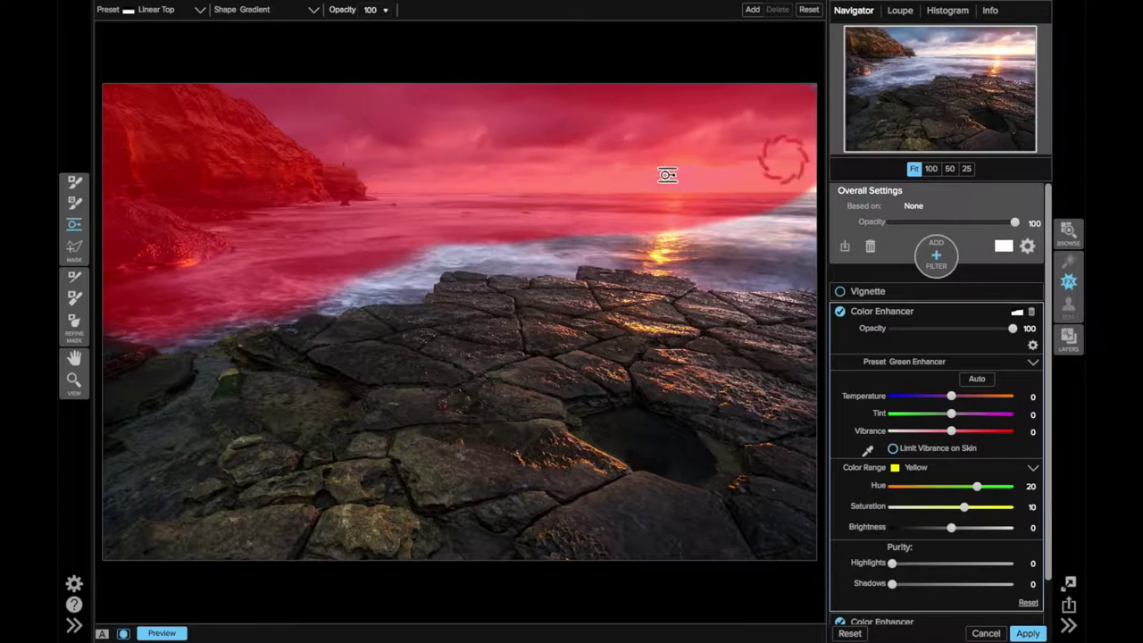
left_click(548, 179)
left_click(356, 300)
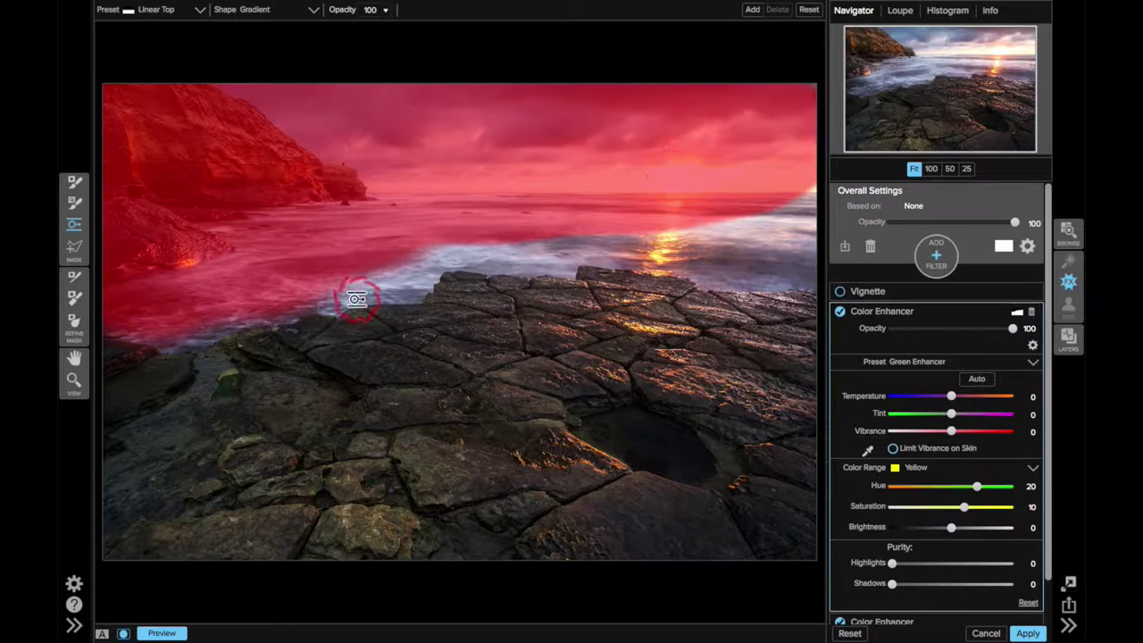
left_click(873, 291)
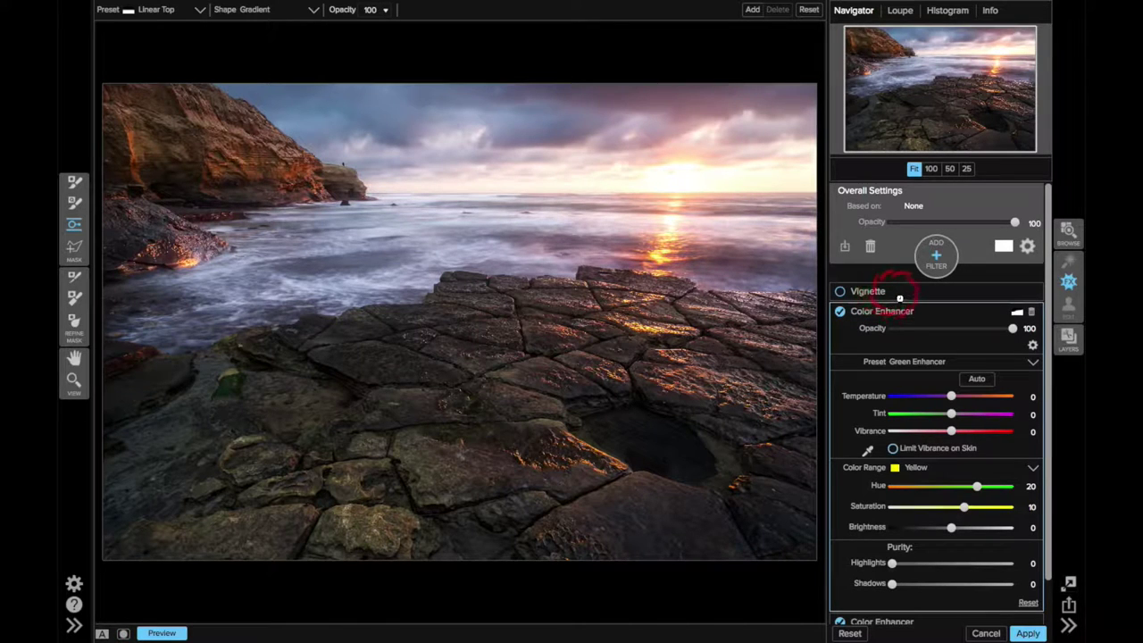
Enable the Vignette filter, apply the effects, and select the ON1 Effects layer
left_click(899, 294)
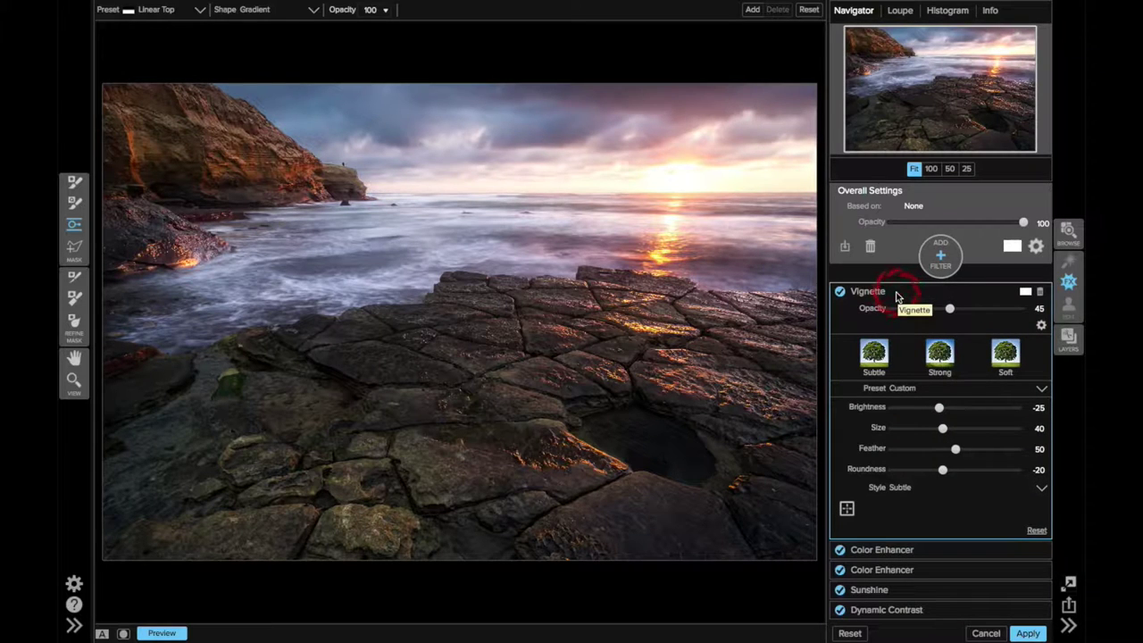
left_click(1024, 631)
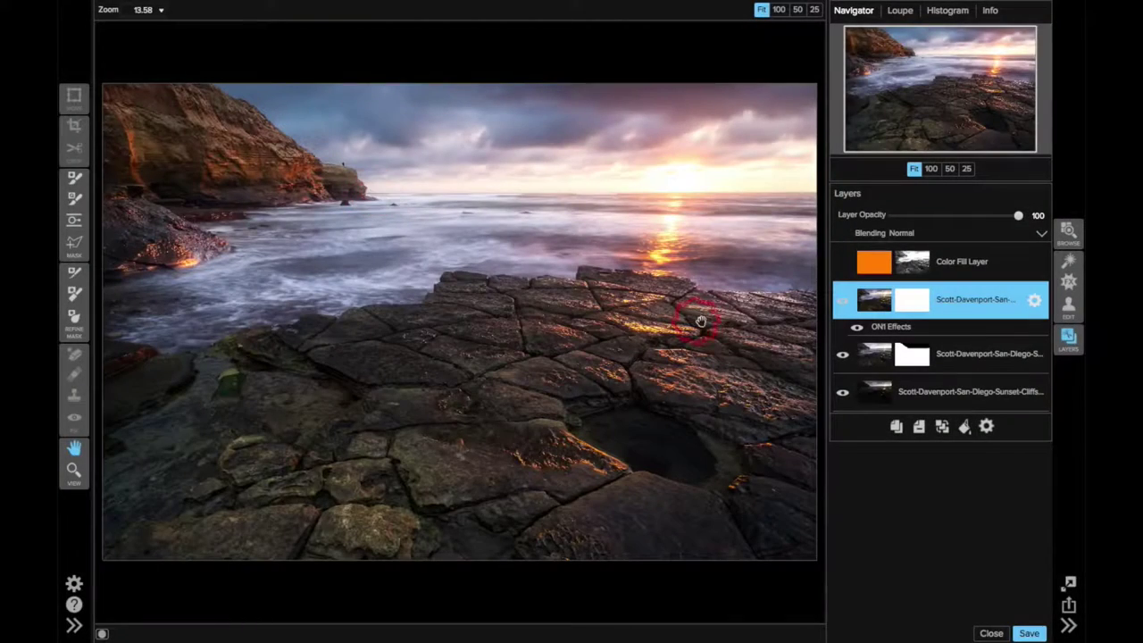
left_click(958, 304)
left_click(251, 7)
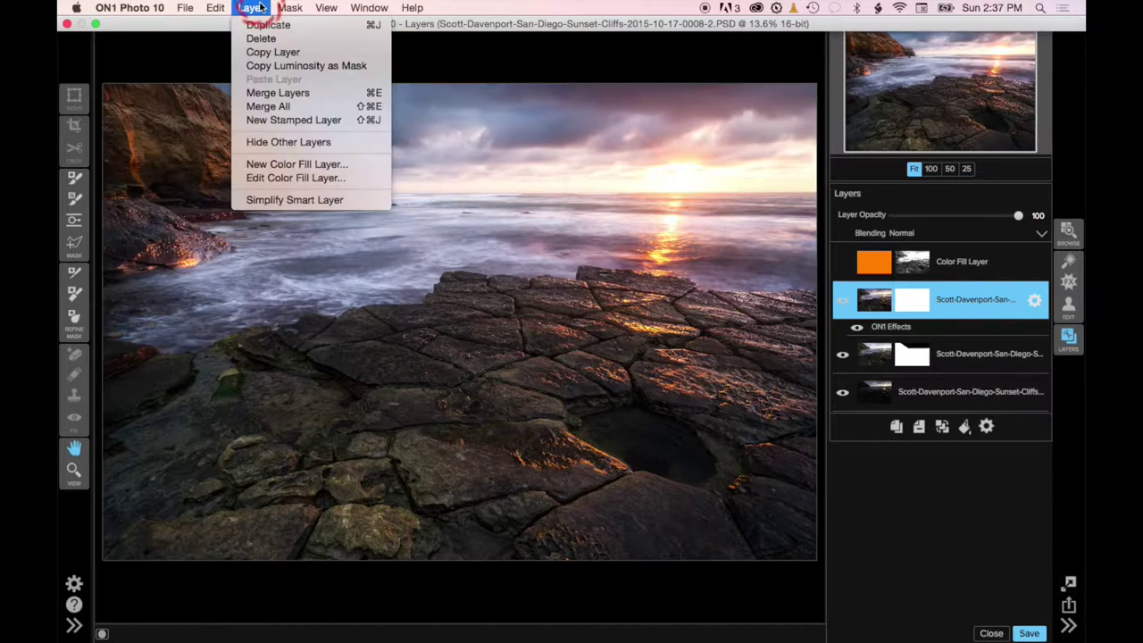
Copy the effects layer's luminosity as a mask, then pick the existing Color Fill Layer
left_click(265, 69)
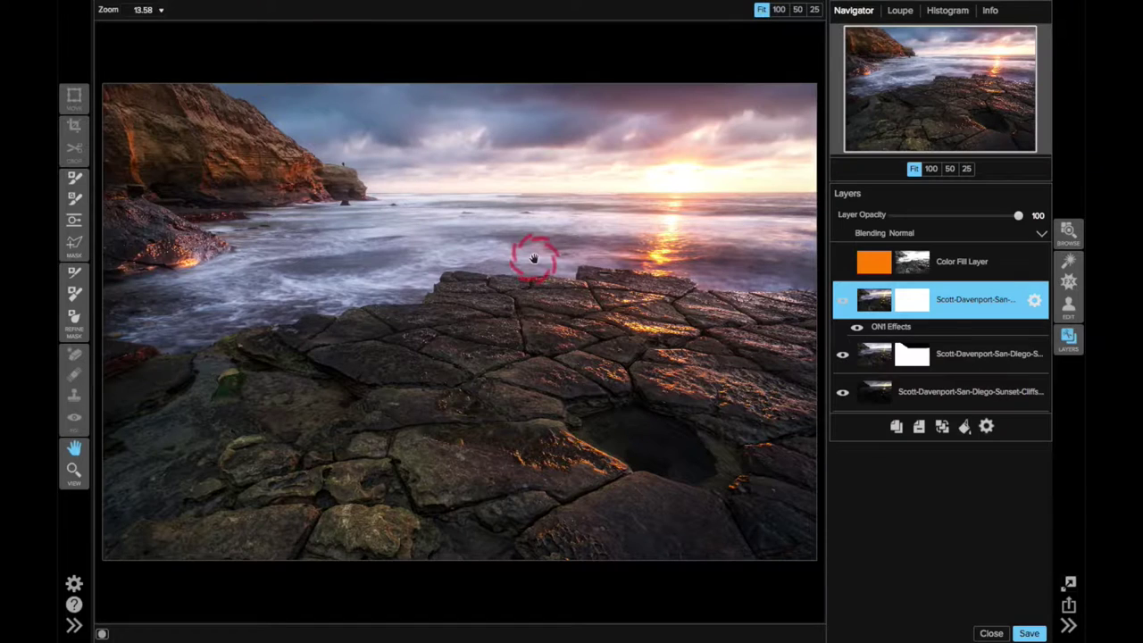
left_click(335, 338)
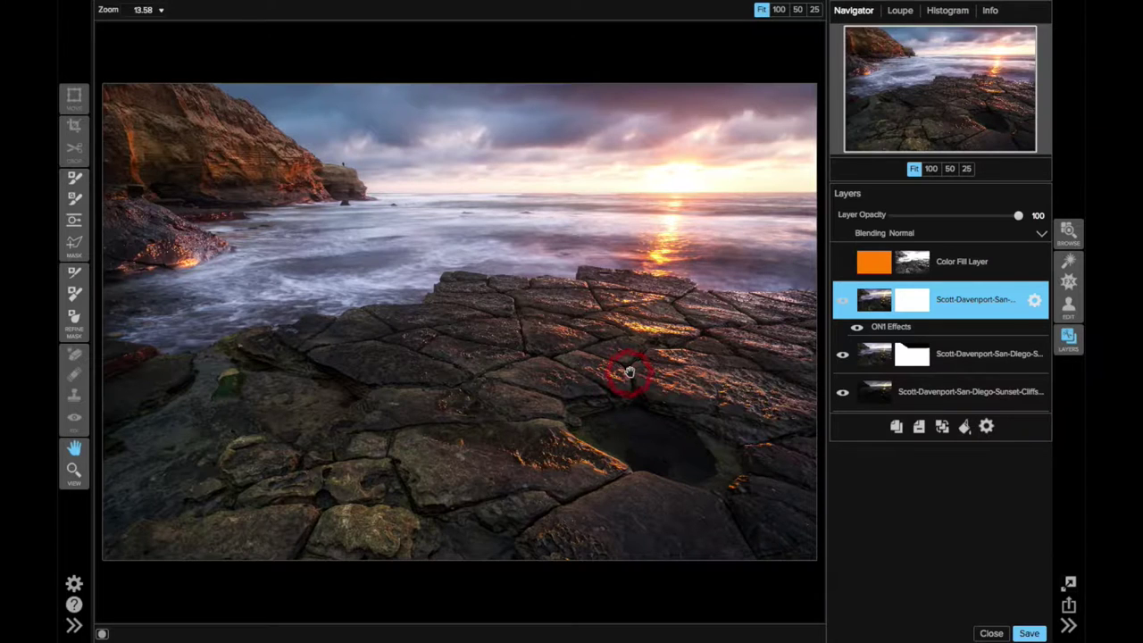
left_click(964, 261)
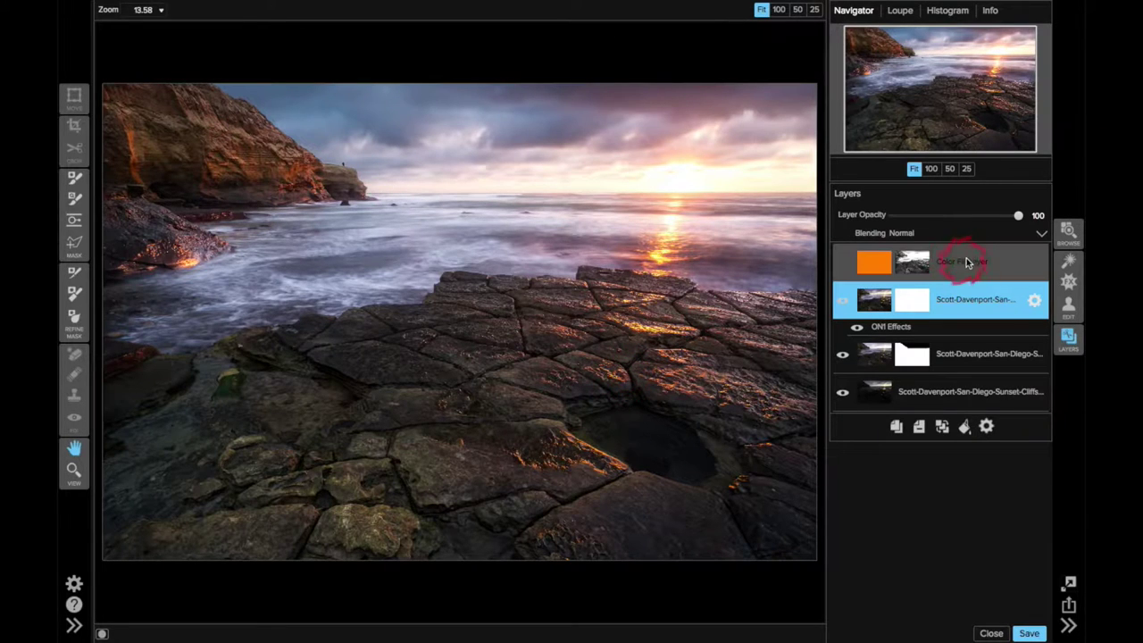
Add a trial Orange Color Fill layer, delete it, and reselect the original Color Fill Layer
left_click(965, 427)
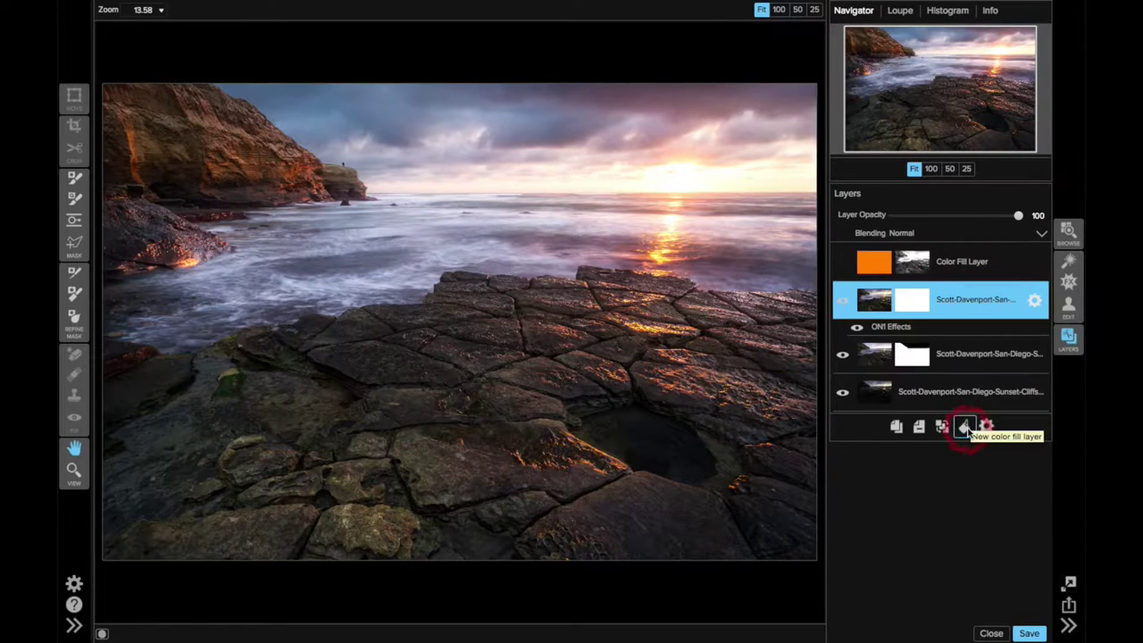
left_click(537, 251)
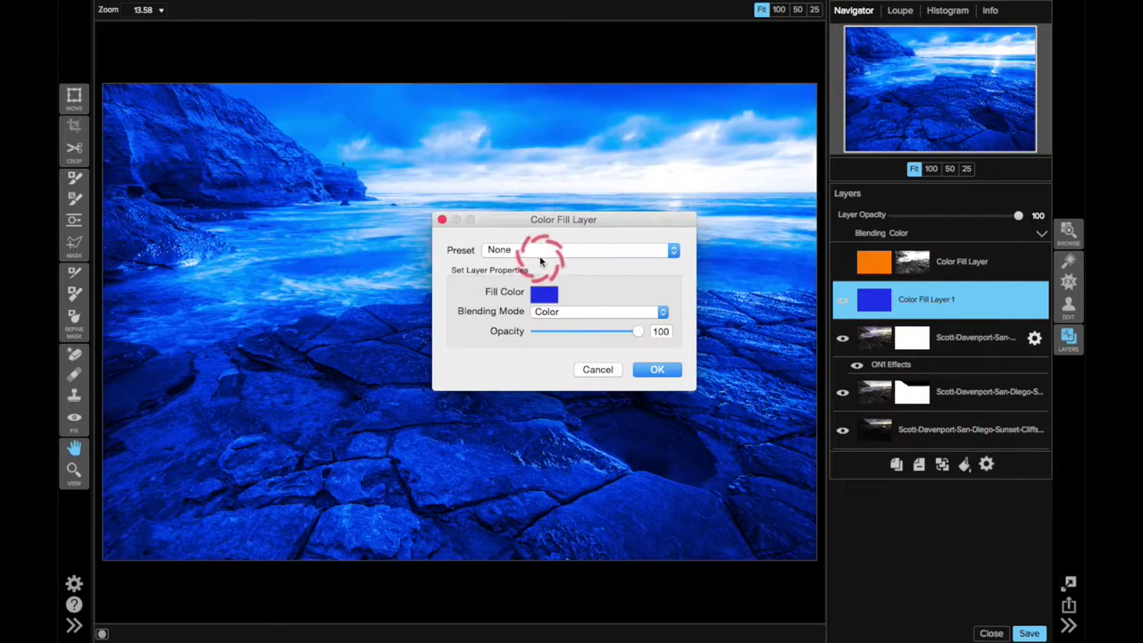
left_click(521, 311)
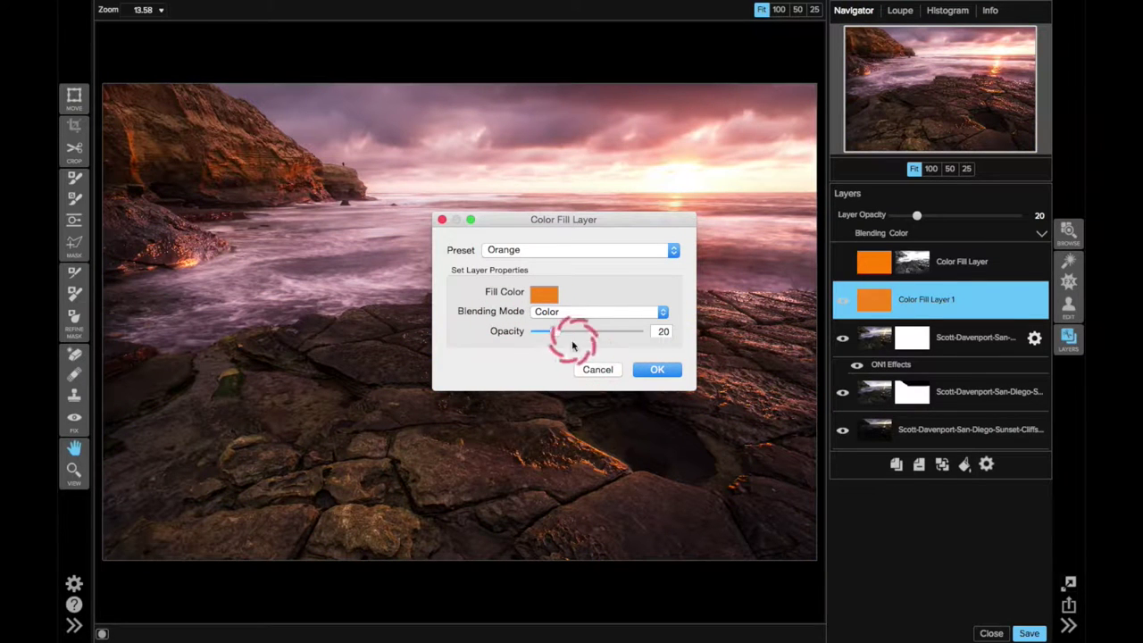
left_click(596, 370)
left_click(962, 295)
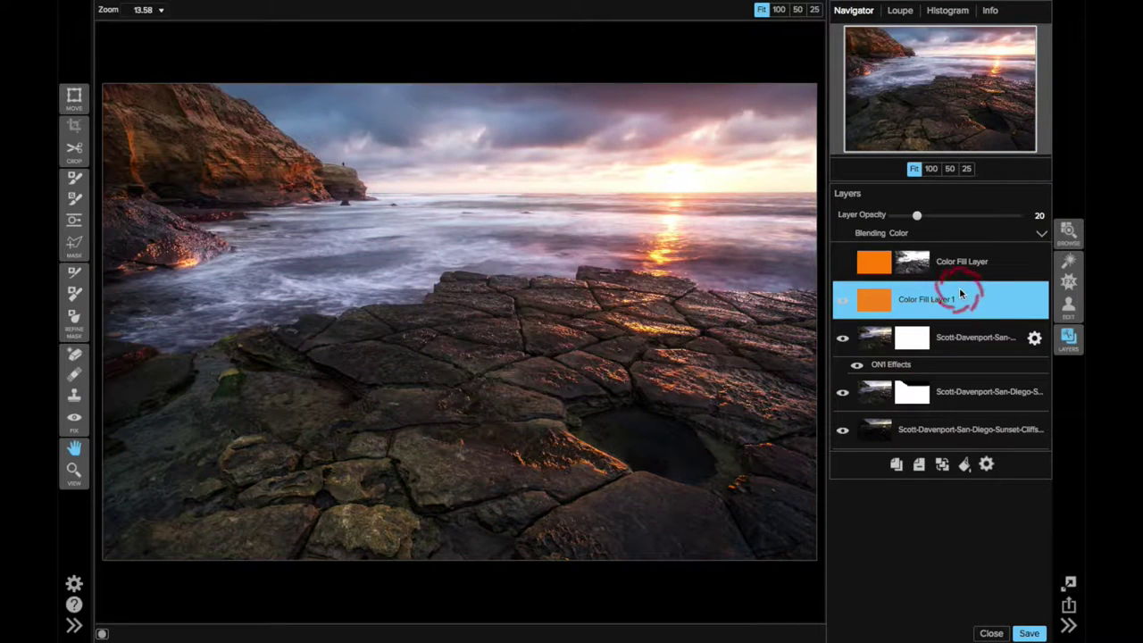
key("Delete")
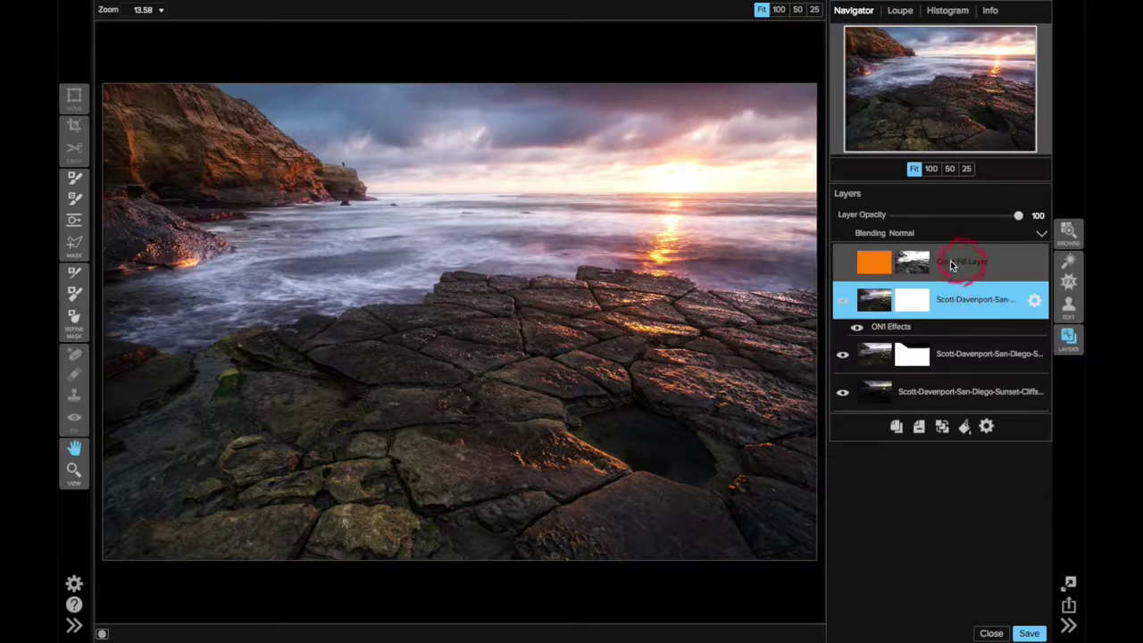
left_click(849, 265)
Paste the copied luminosity mask onto the orange Color Fill Layer
left_click(289, 4)
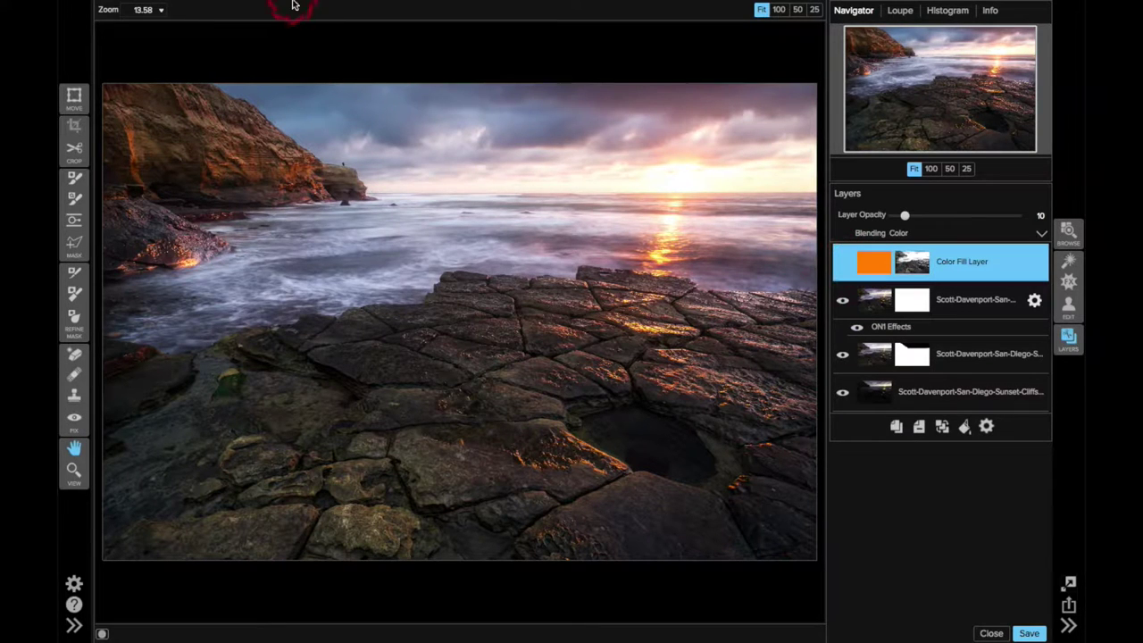
left_click(303, 67)
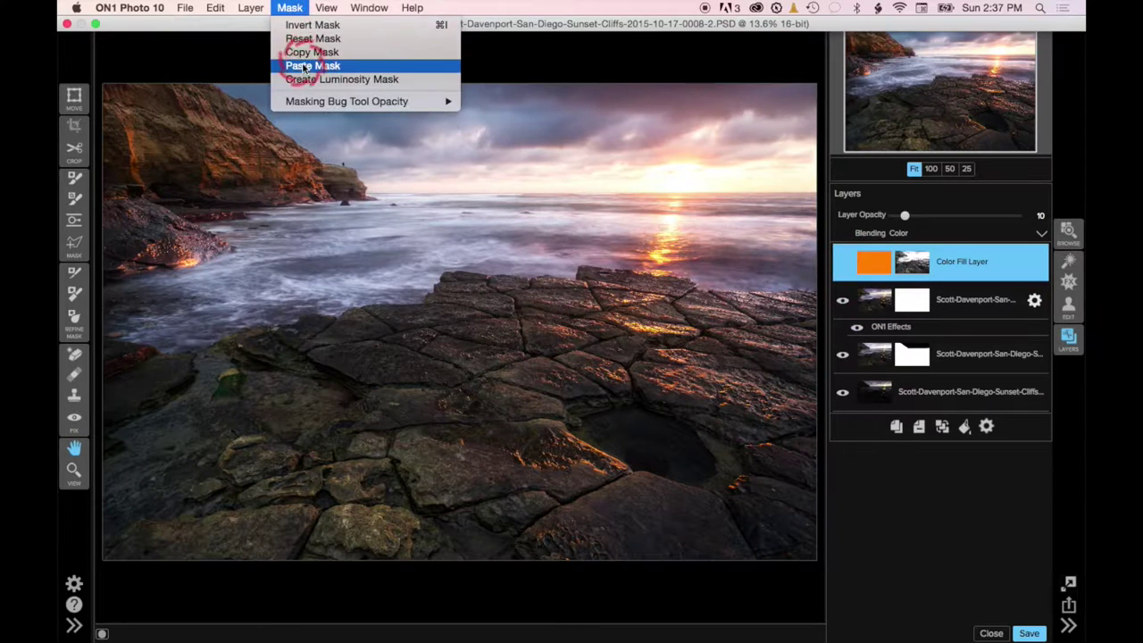
left_click(945, 267)
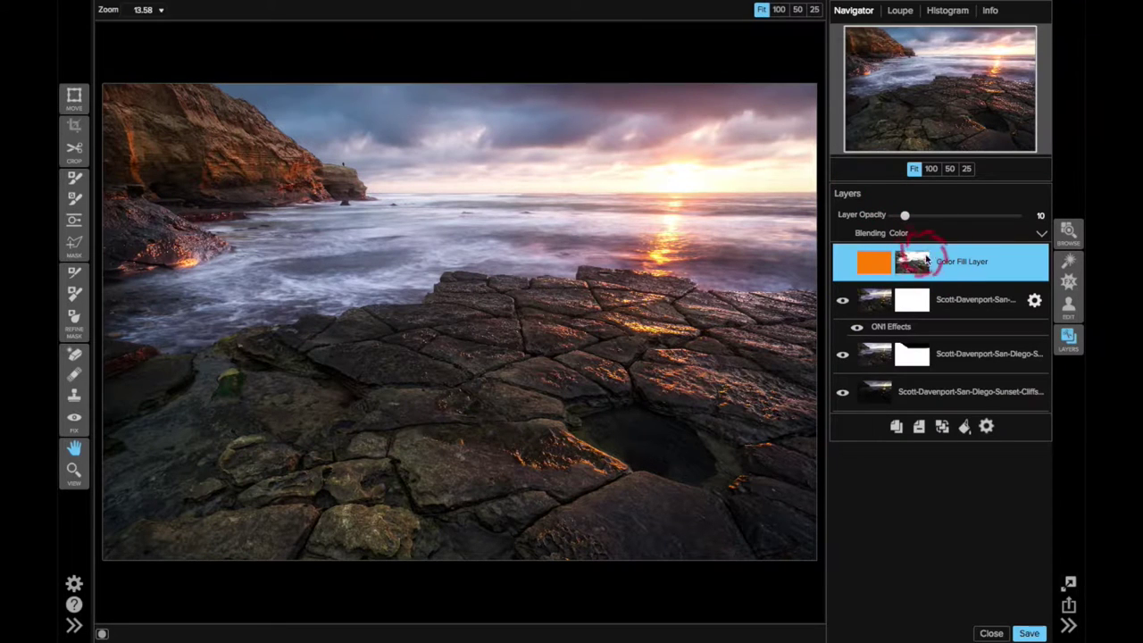
left_click_drag(927, 266, 914, 268)
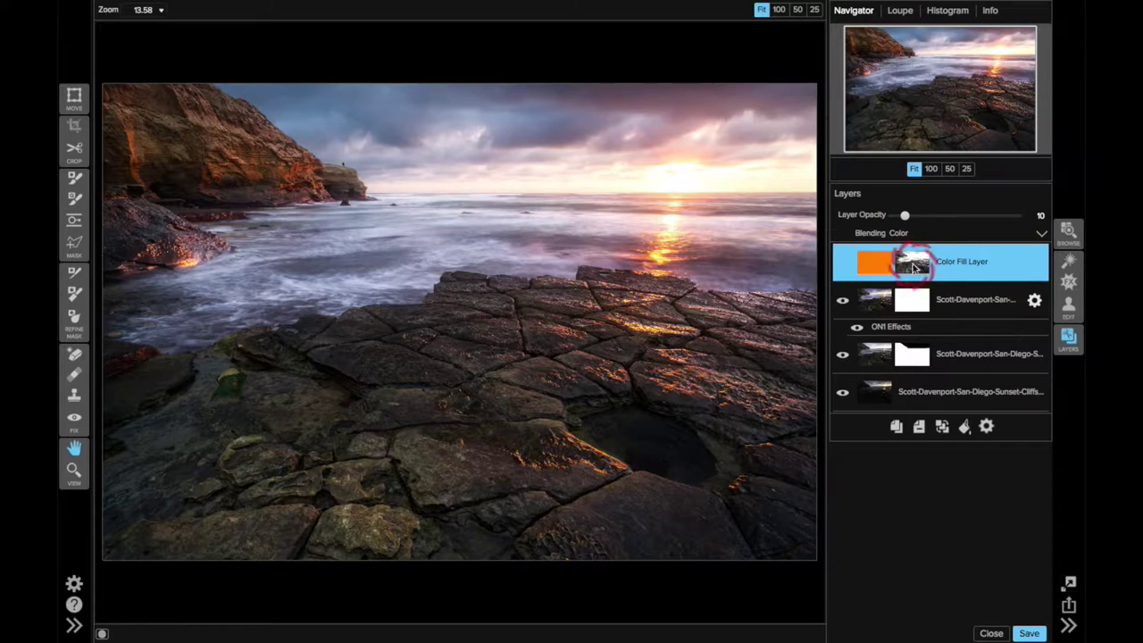
Toggle the fill layer's visibility to compare, then show and hide its mask overlay
left_click(844, 266)
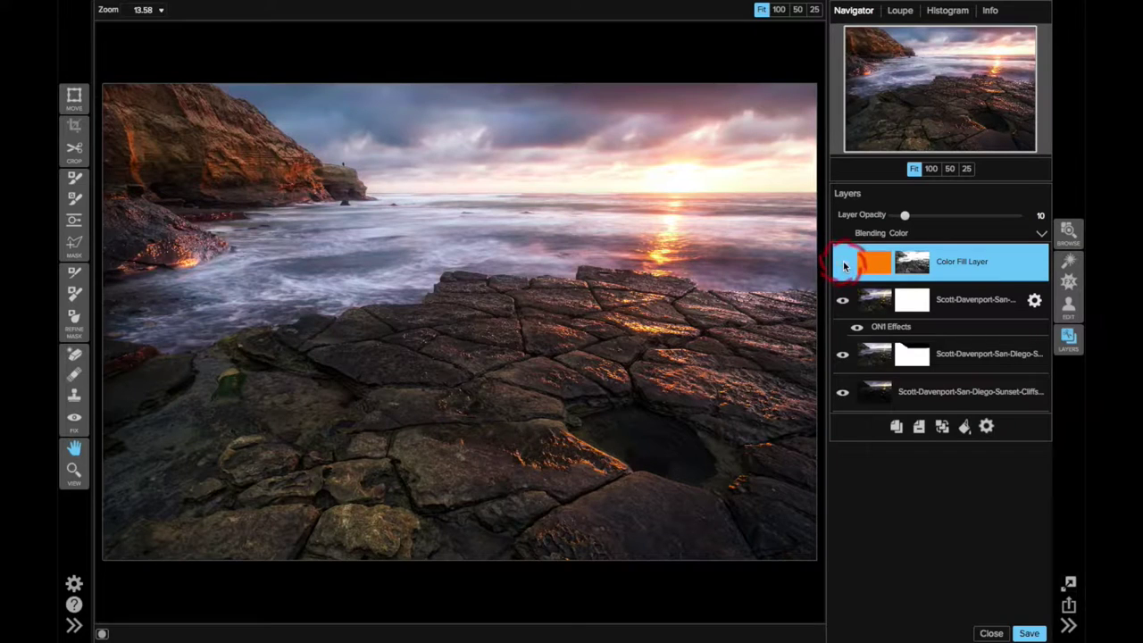
left_click(844, 266)
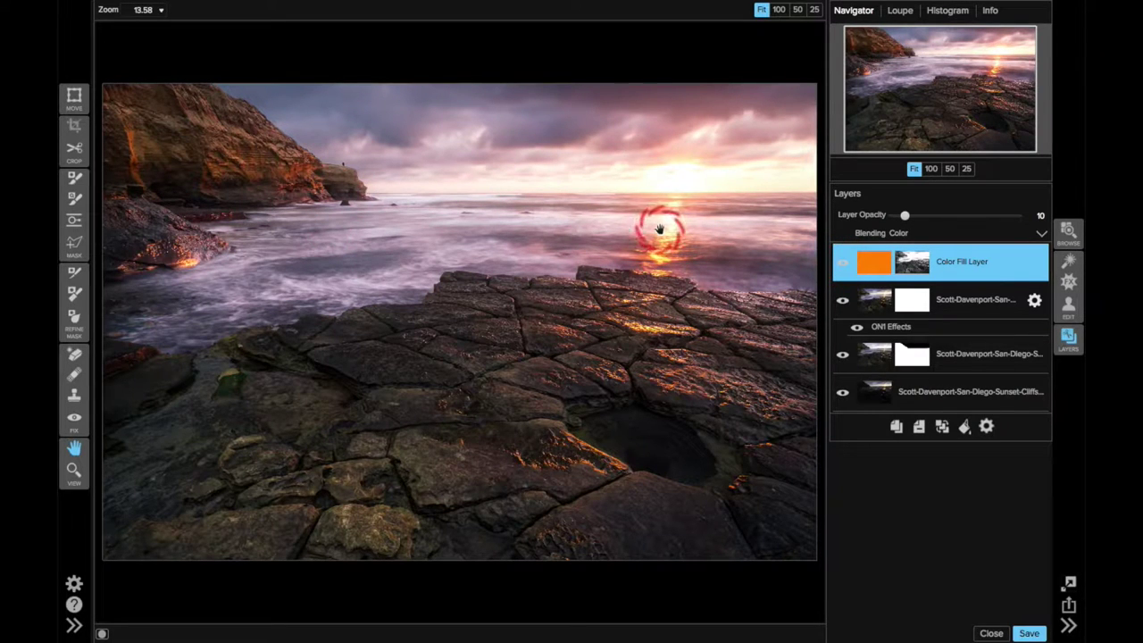
left_click(923, 268)
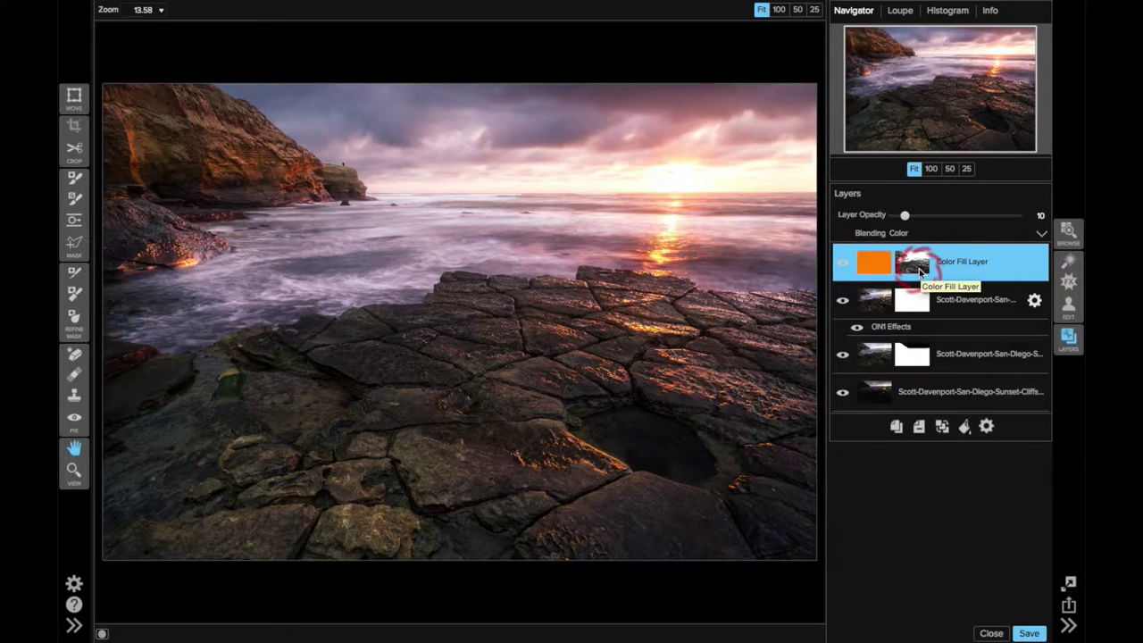
left_click(921, 271)
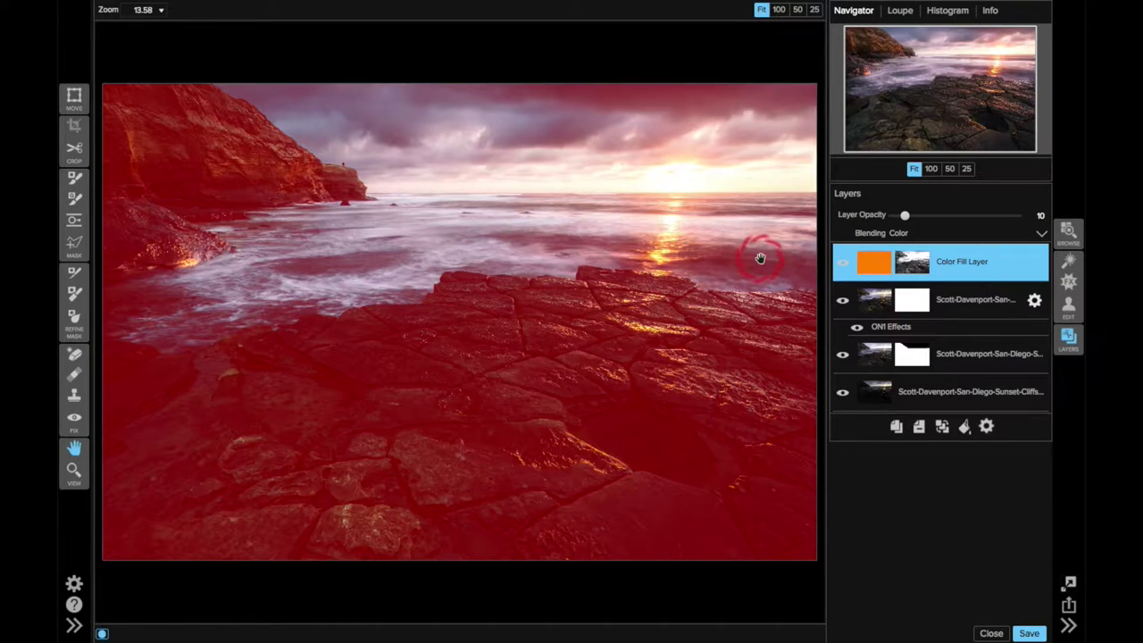
key("o")
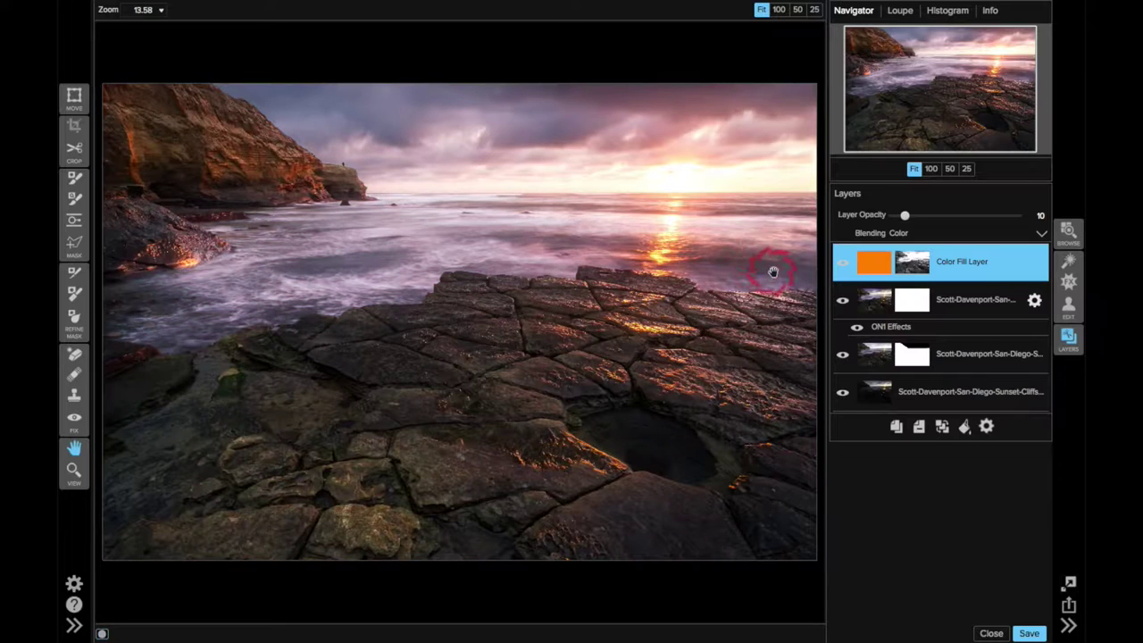